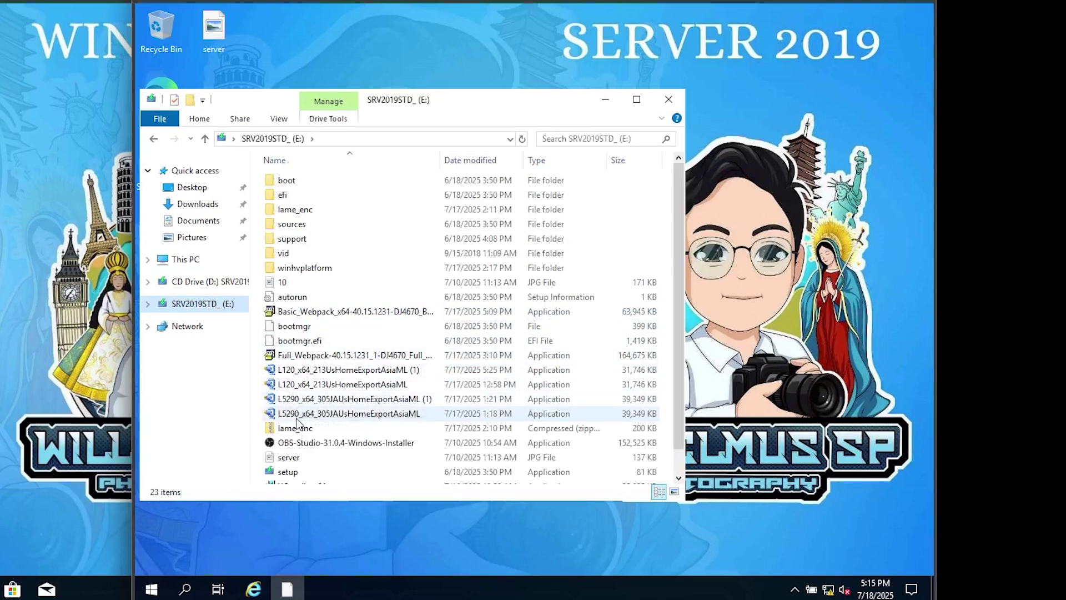
- Run the L5290_x64_305JAUsHomeExportAsiaML driver installer from the E: drive
{"action": "left_click", "coordinate": [297, 418]}
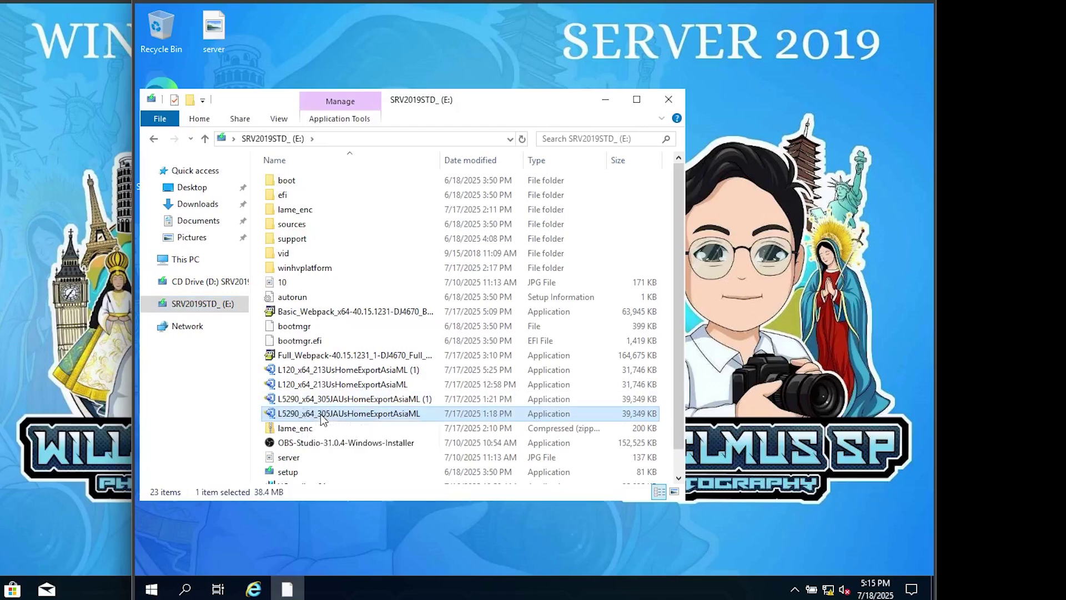
{"action": "double_click", "coordinate": [322, 416]}
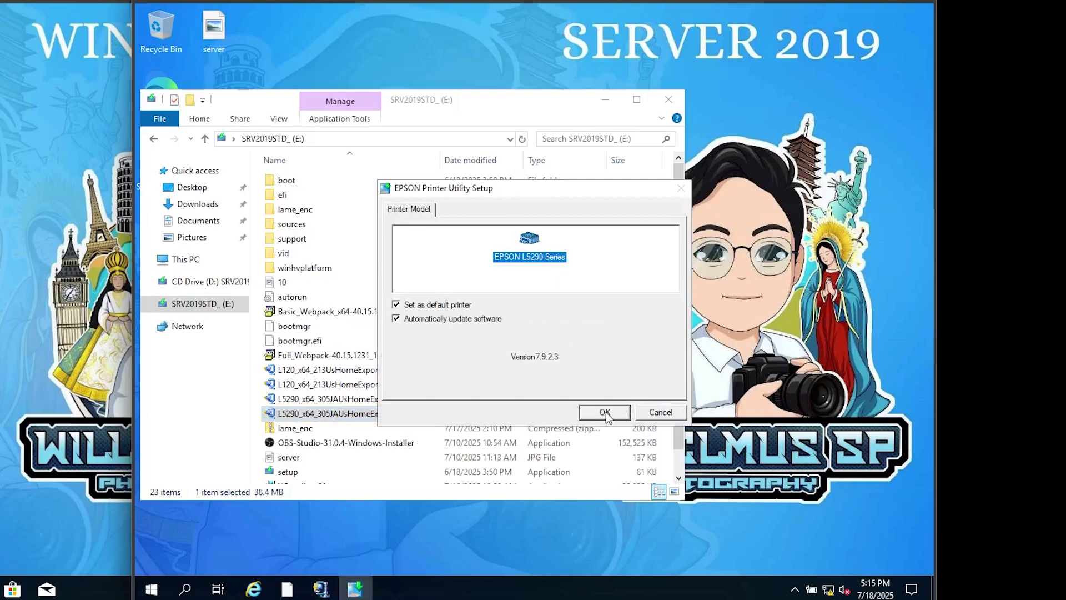
- Install the EPSON L5290 Series driver in English, agreeing to the Epson licence, and finish setup
{"action": "left_click", "coordinate": [606, 413]}
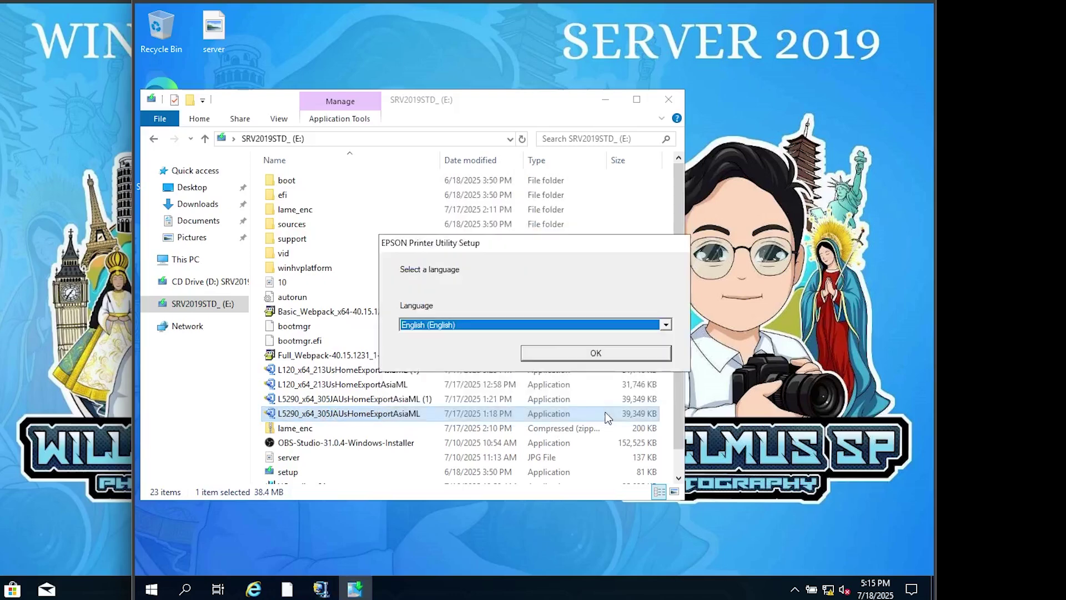
{"action": "left_click", "coordinate": [571, 358]}
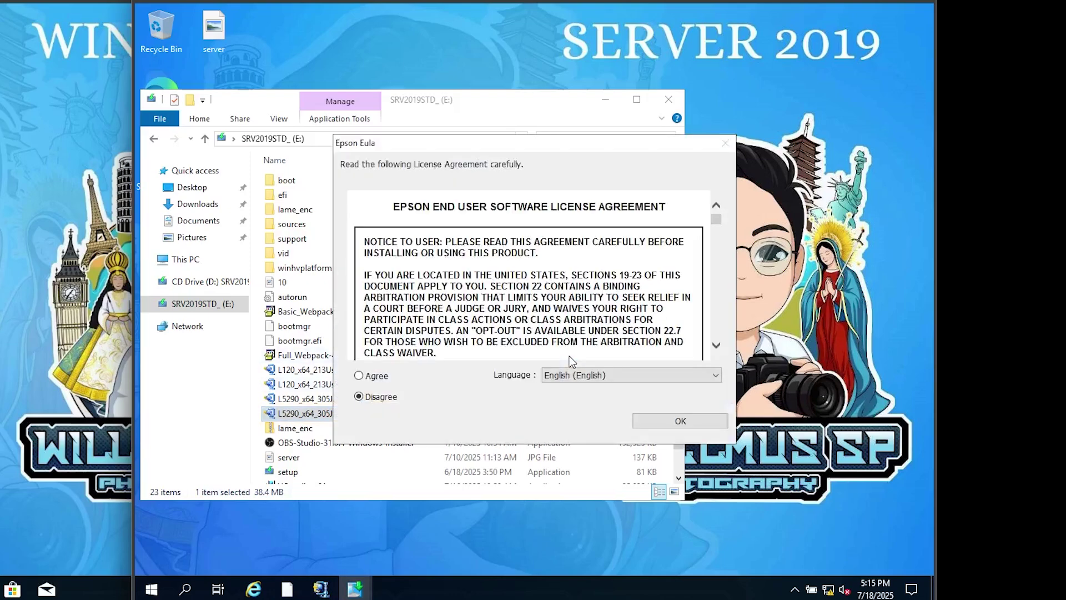
{"action": "left_click", "coordinate": [377, 379]}
{"action": "left_click", "coordinate": [666, 422]}
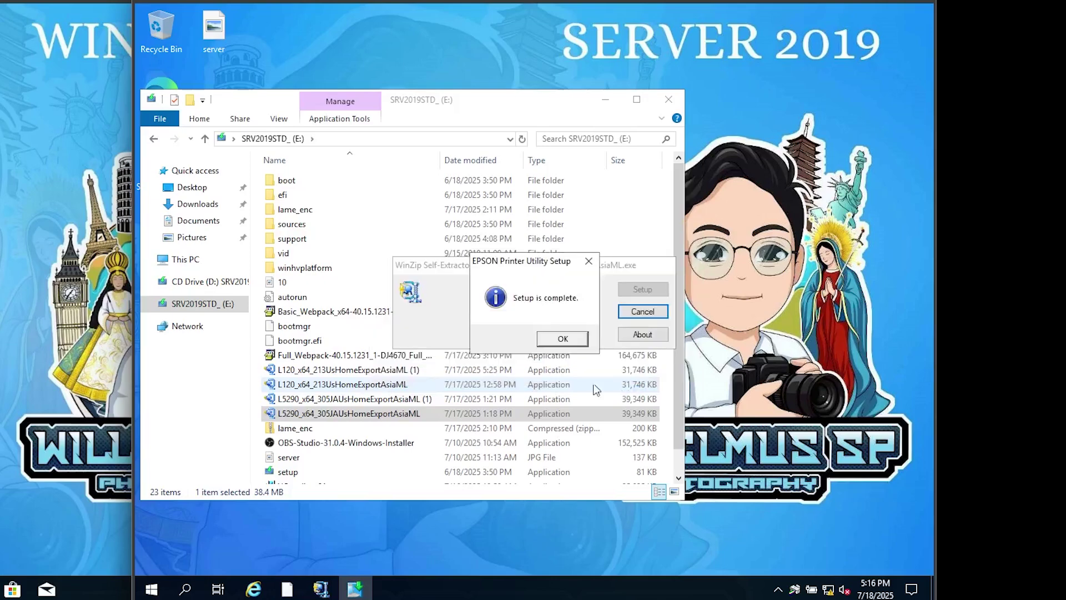
{"action": "left_click", "coordinate": [563, 339]}
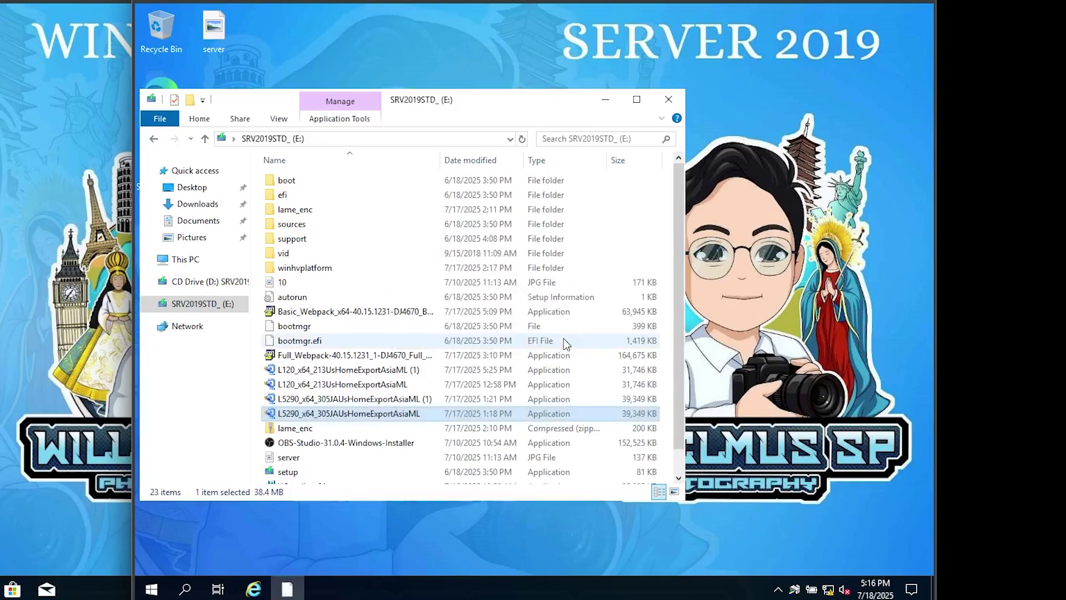
- Check that EPSON L5290 Series appears in Printers & scanners, then close Settings and Explorer
{"action": "left_click", "coordinate": [669, 100]}
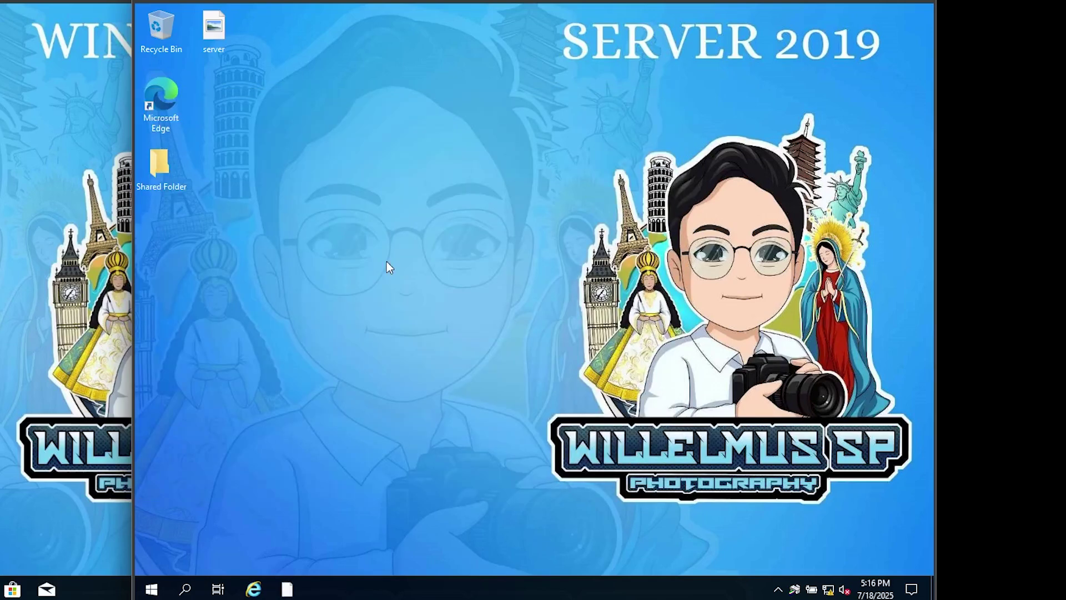
{"action": "left_click", "coordinate": [187, 588]}
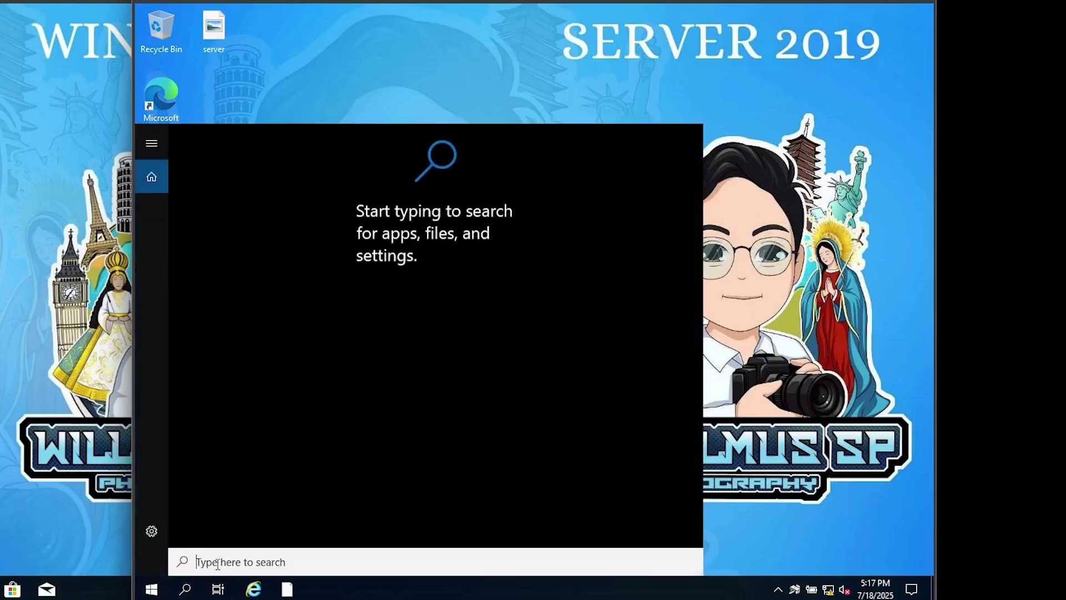
{"action": "type", "text": "printer"}
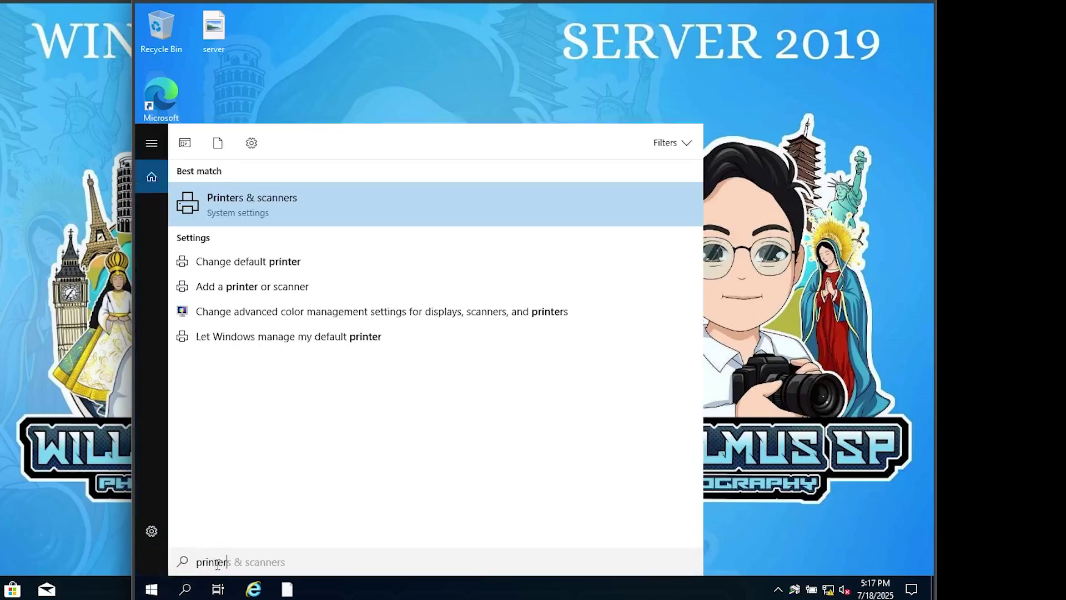
{"action": "left_click", "coordinate": [227, 207]}
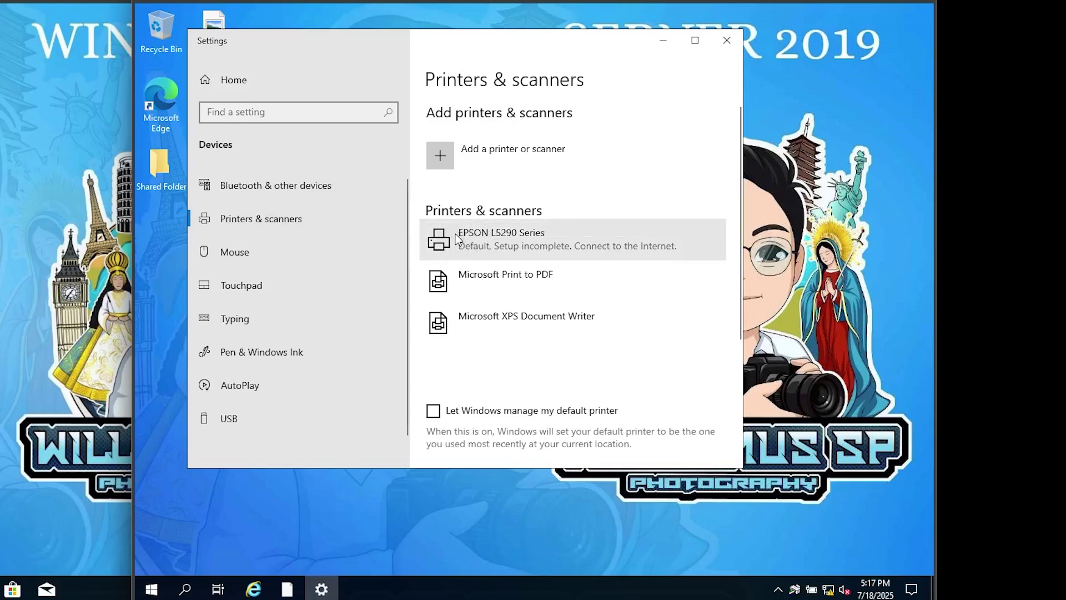
{"action": "left_click", "coordinate": [727, 41]}
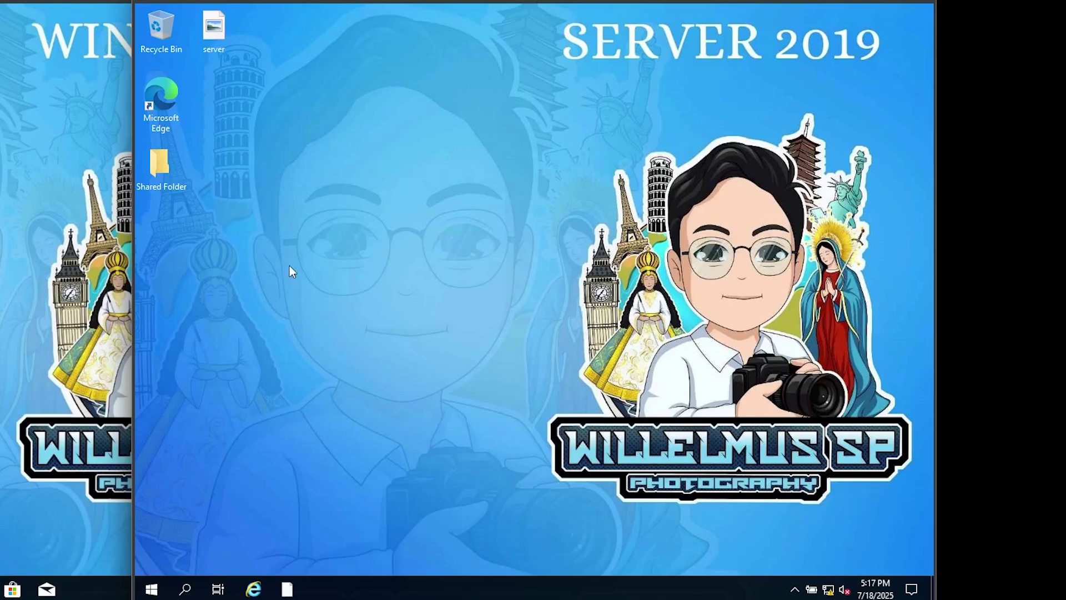
- Launch Registry Editor by searching for 'regedit'
{"action": "left_click", "coordinate": [185, 590]}
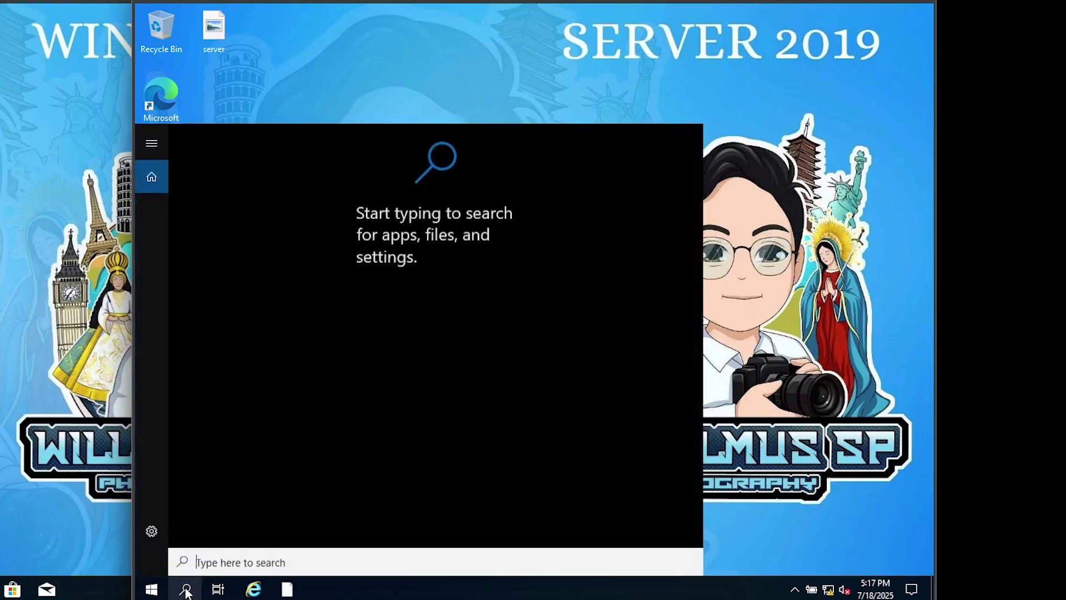
{"action": "type", "text": "regedit"}
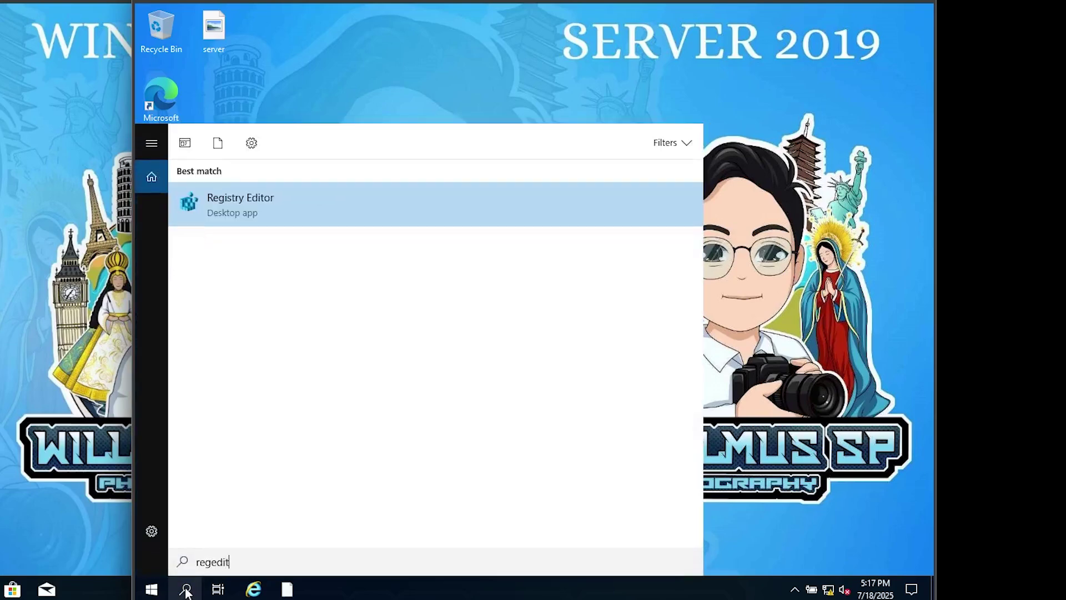
{"action": "left_click", "coordinate": [205, 204]}
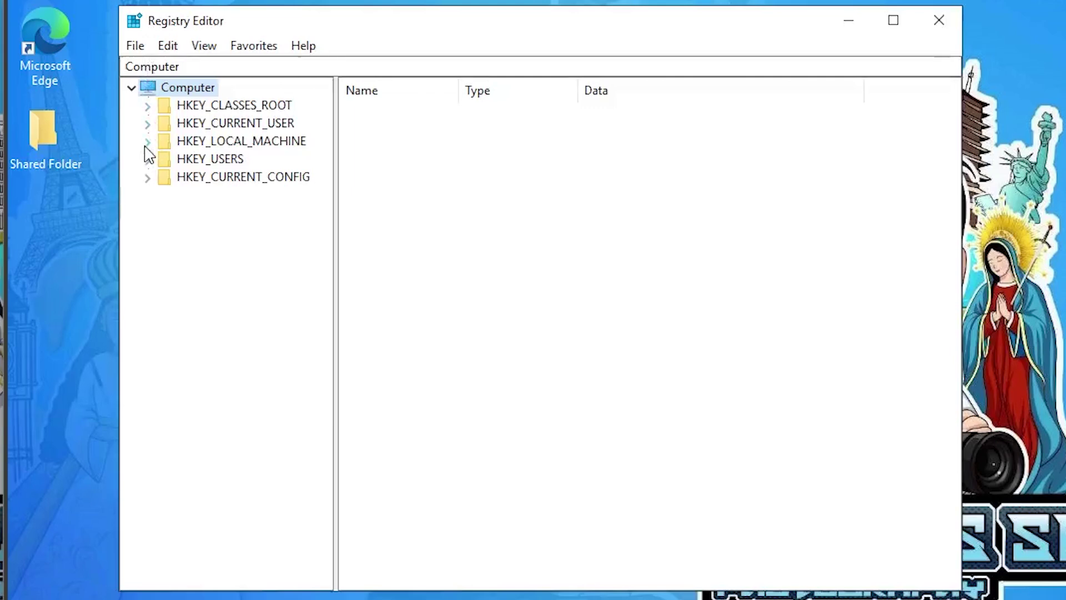
- Navigate to HKEY_LOCAL_MACHINE\SYSTEM\CurrentControlSet\Control\Print to show its values
{"action": "left_click", "coordinate": [147, 143]}
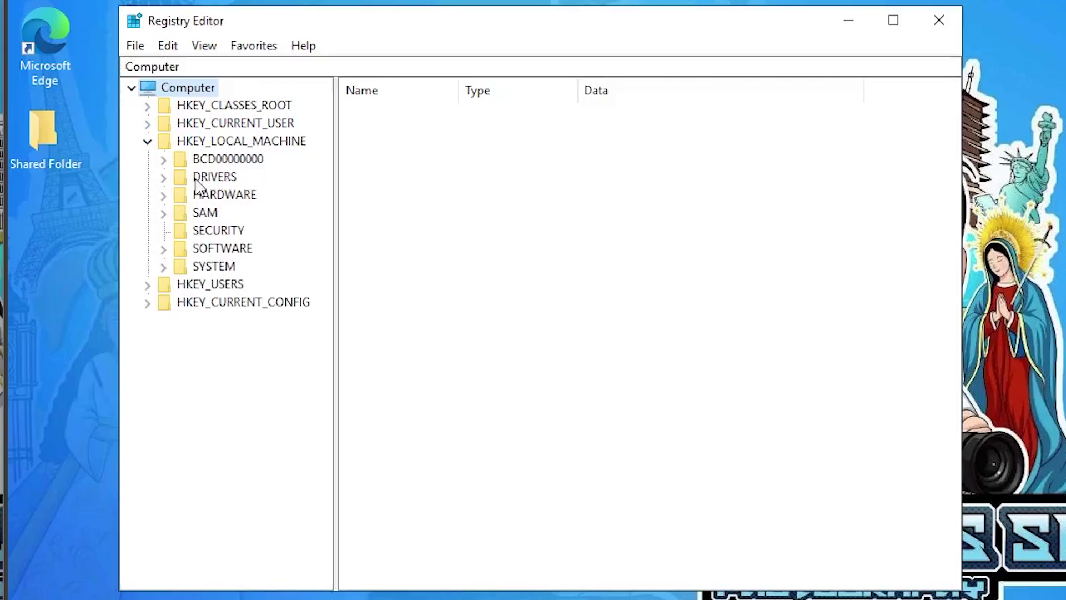
{"action": "left_click", "coordinate": [163, 268]}
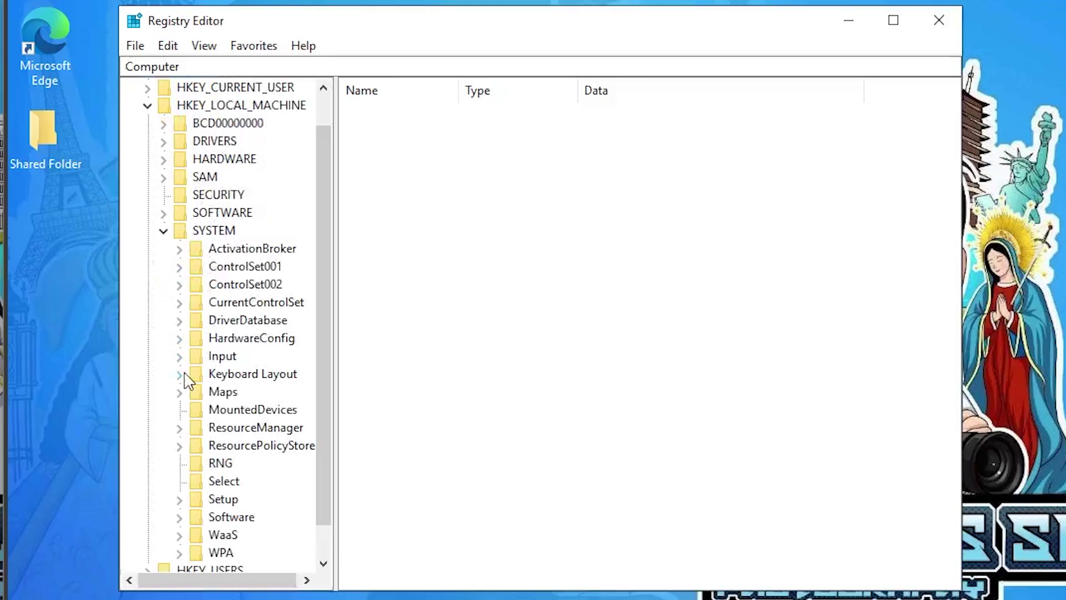
{"action": "left_click", "coordinate": [184, 305]}
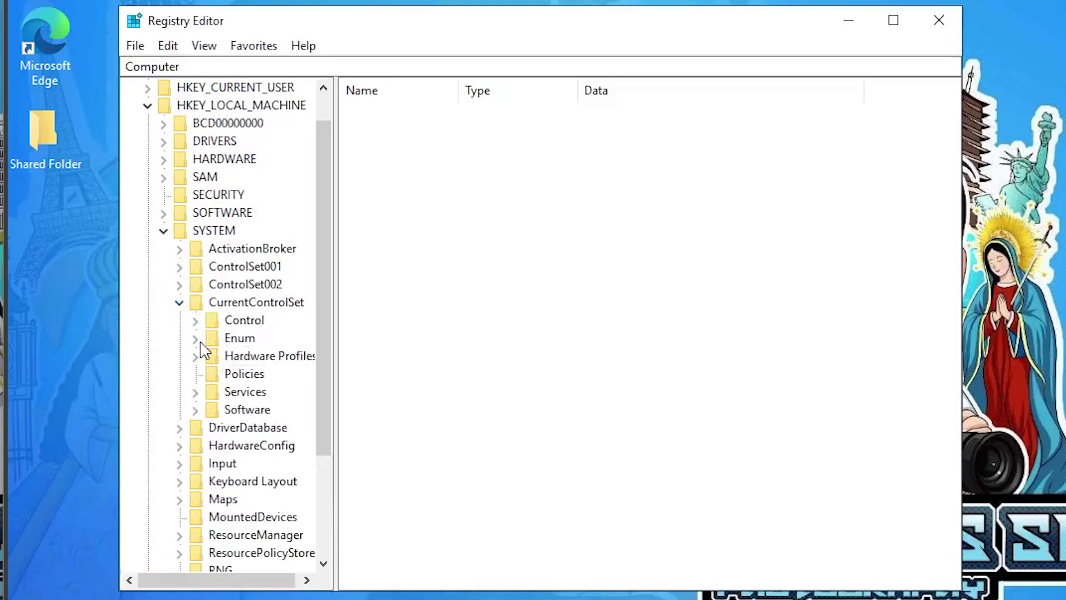
{"action": "left_click", "coordinate": [197, 325]}
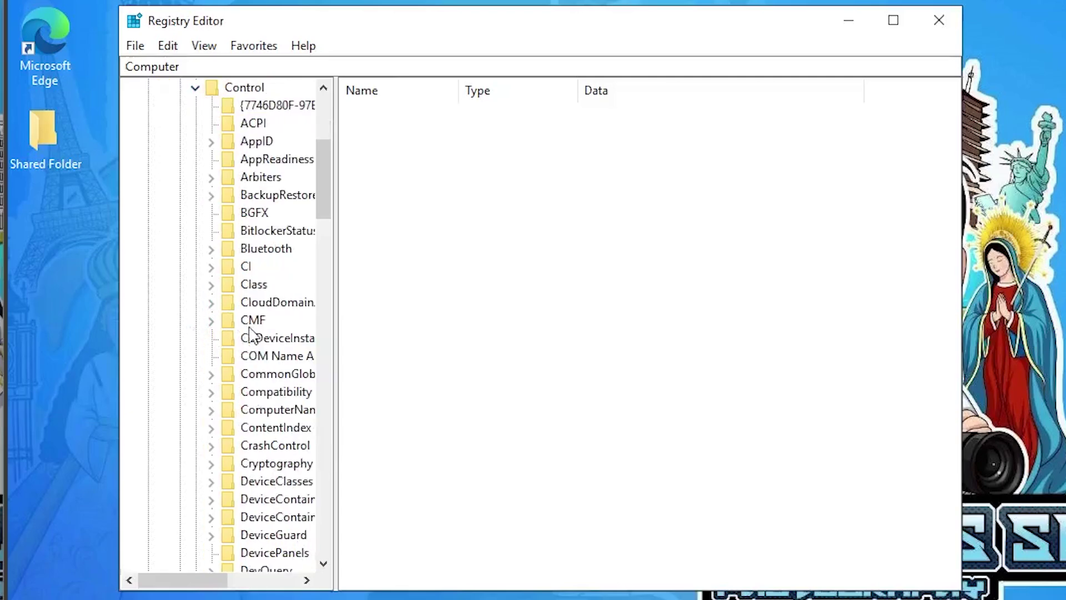
{"action": "left_click_drag", "start_coordinate": [323, 191], "coordinate": [314, 390]}
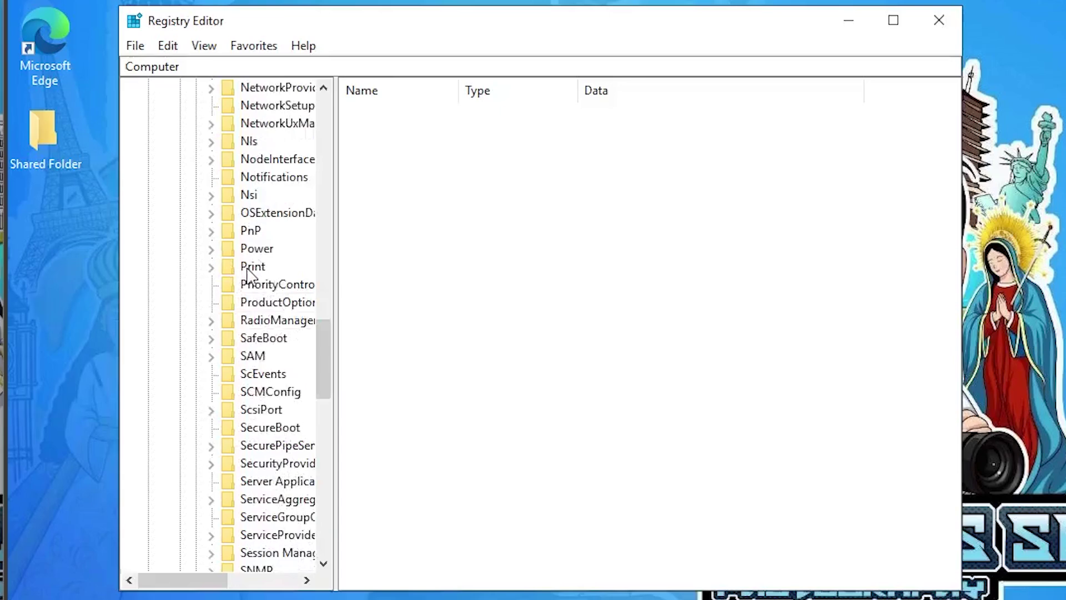
{"action": "left_click", "coordinate": [251, 268]}
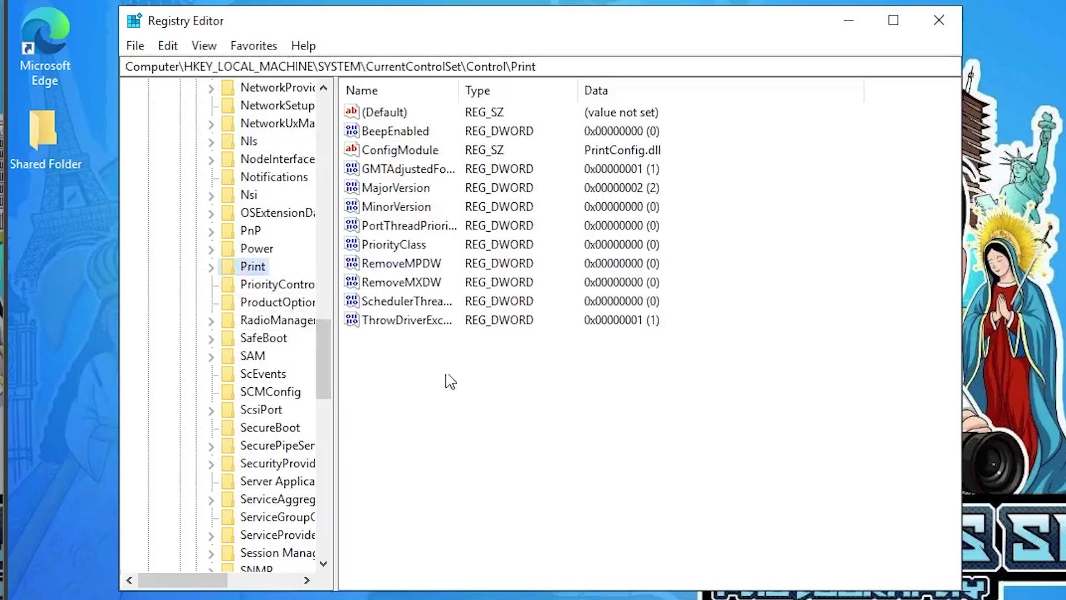
- Add a new DWORD (32-bit) value, New Value #1, with data 0 under the Print key
{"action": "right_click", "coordinate": [423, 368]}
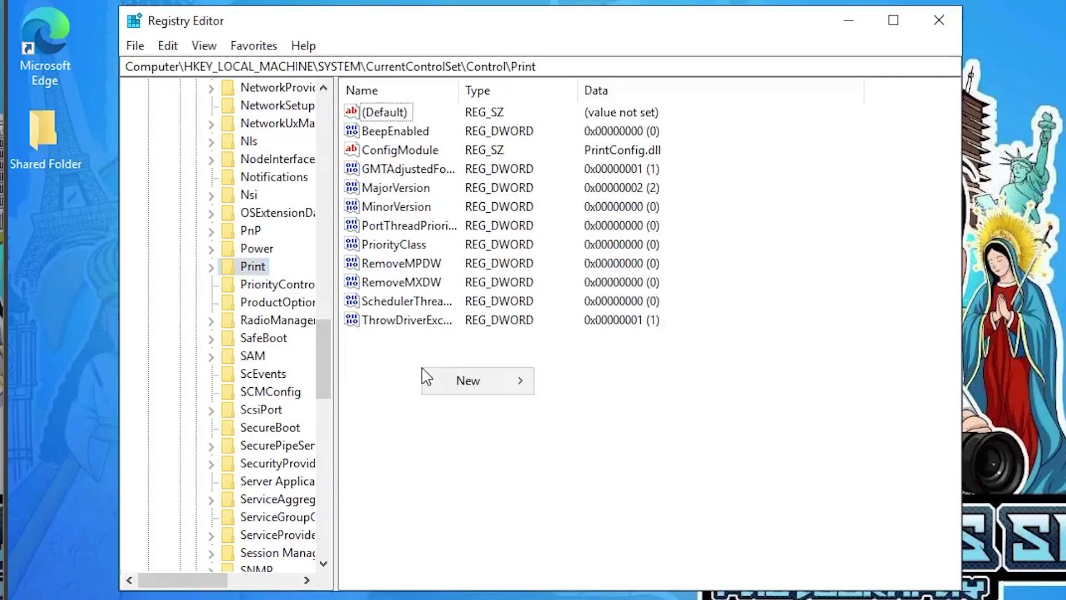
{"action": "mouse_move", "coordinate": [464, 385]}
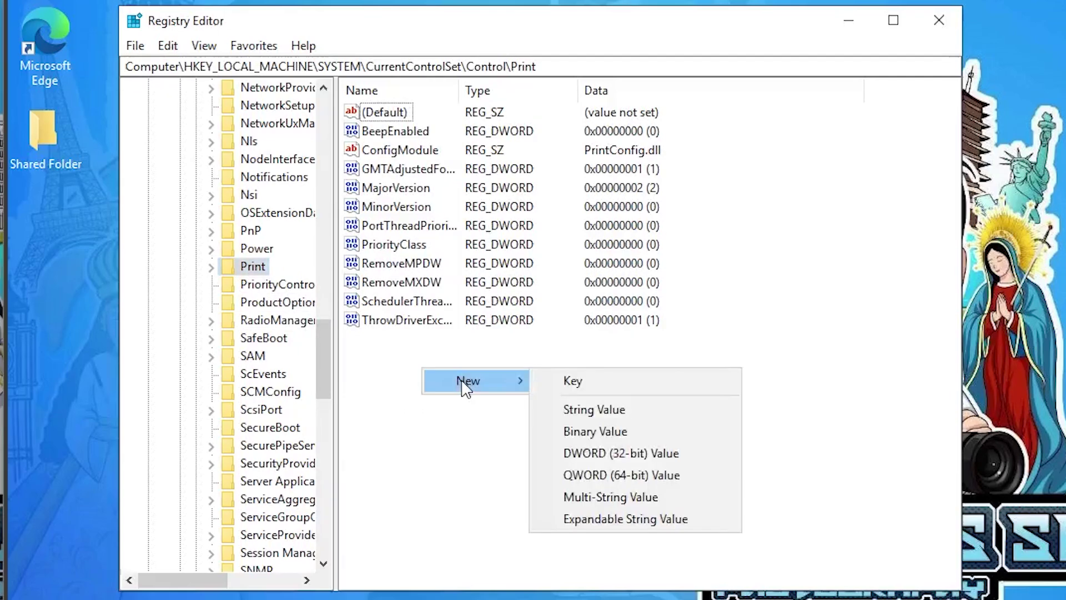
{"action": "left_click", "coordinate": [589, 453]}
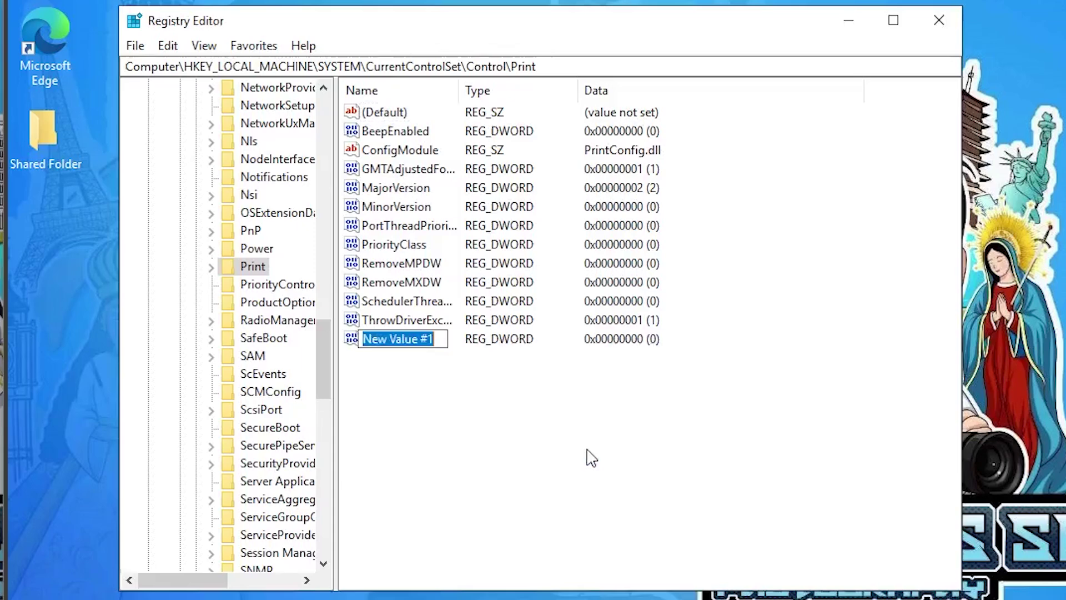
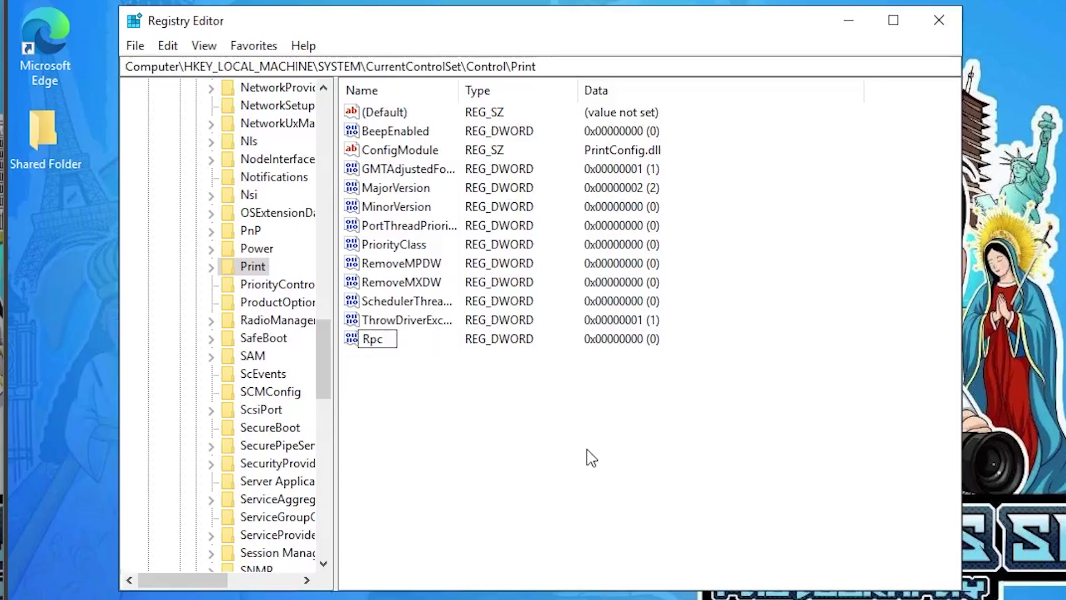
- Name the new DWORD value 'RpcAuthnLevelPrivacyenabled' under the Control\Print key
{"action": "type", "text": "hnLevel"}
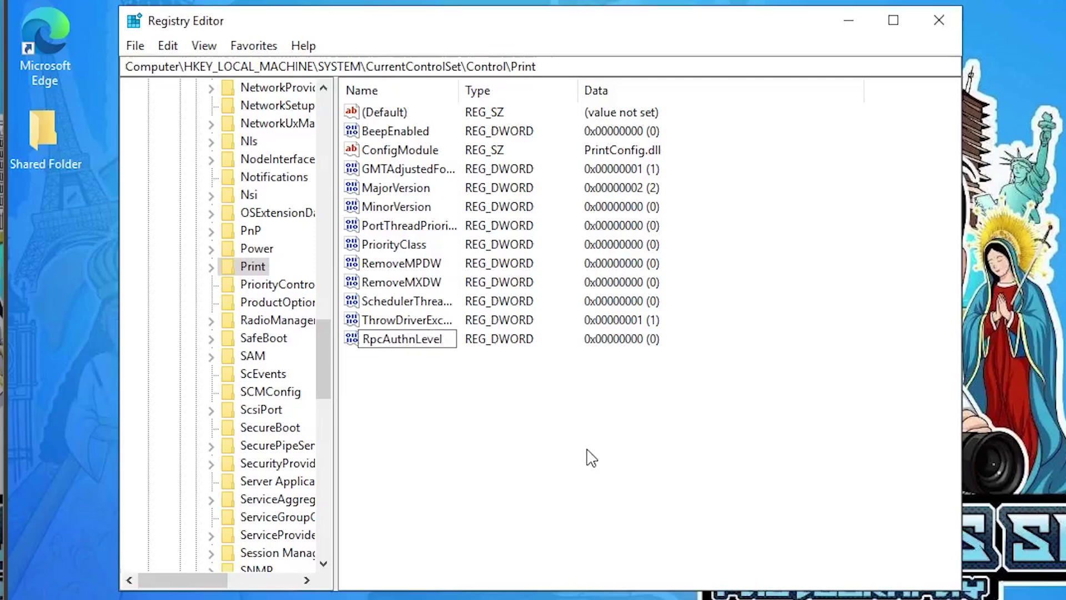
{"action": "type", "text": "Privacy"}
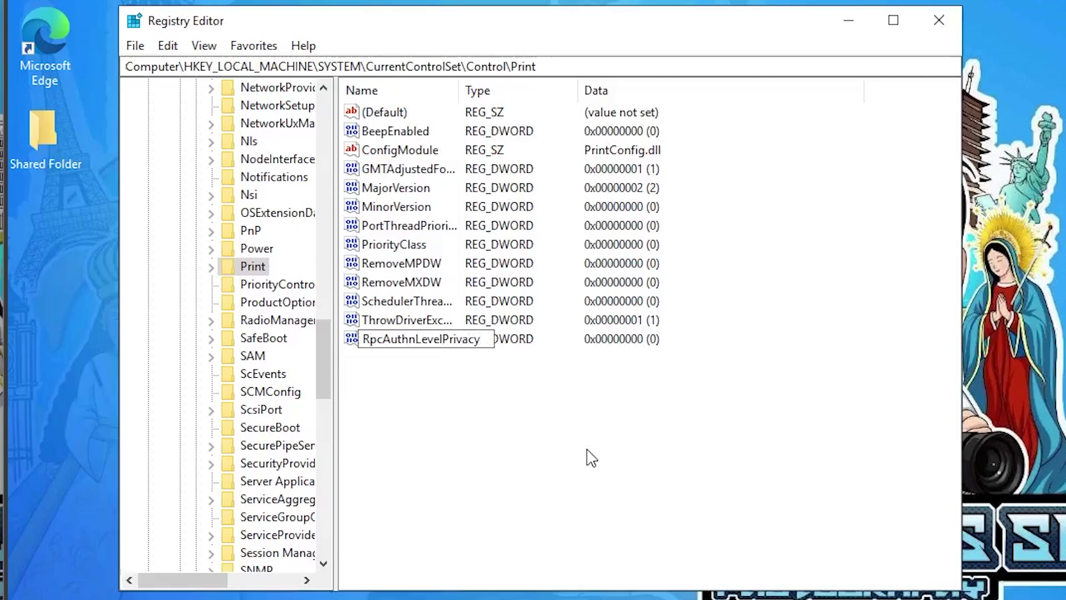
{"action": "type", "text": "enabled"}
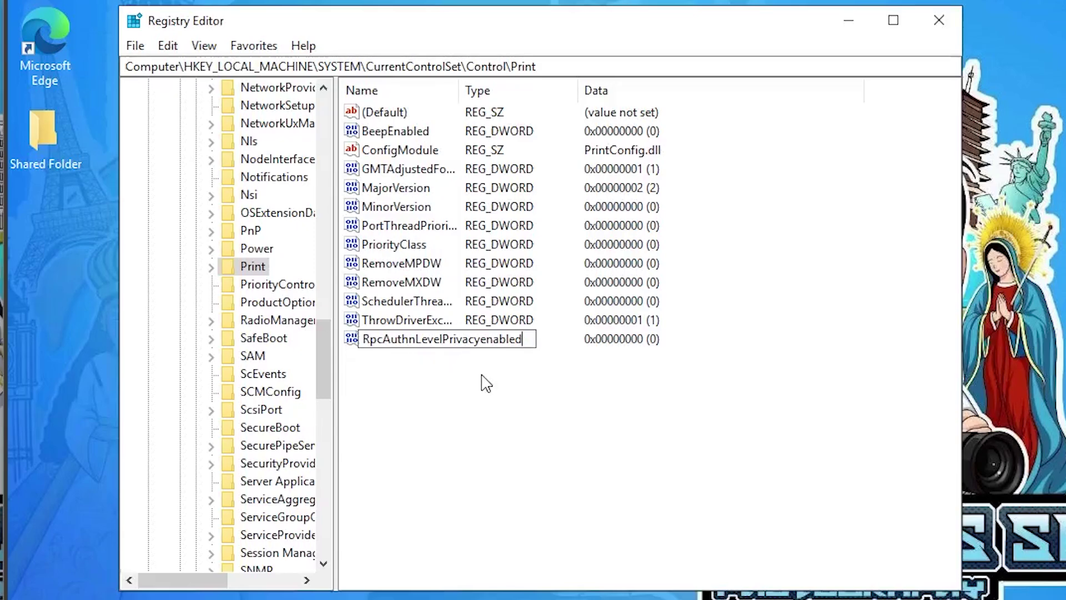
{"action": "key", "text": "Return"}
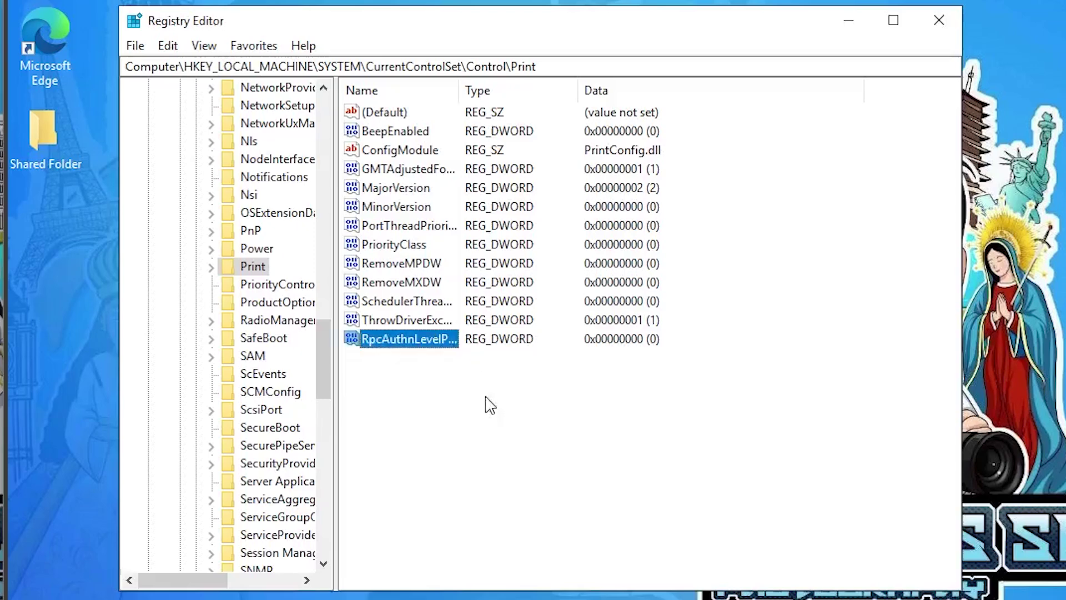
- Close Registry Editor and restart the server from the Start menu's power options
{"action": "left_click", "coordinate": [938, 20]}
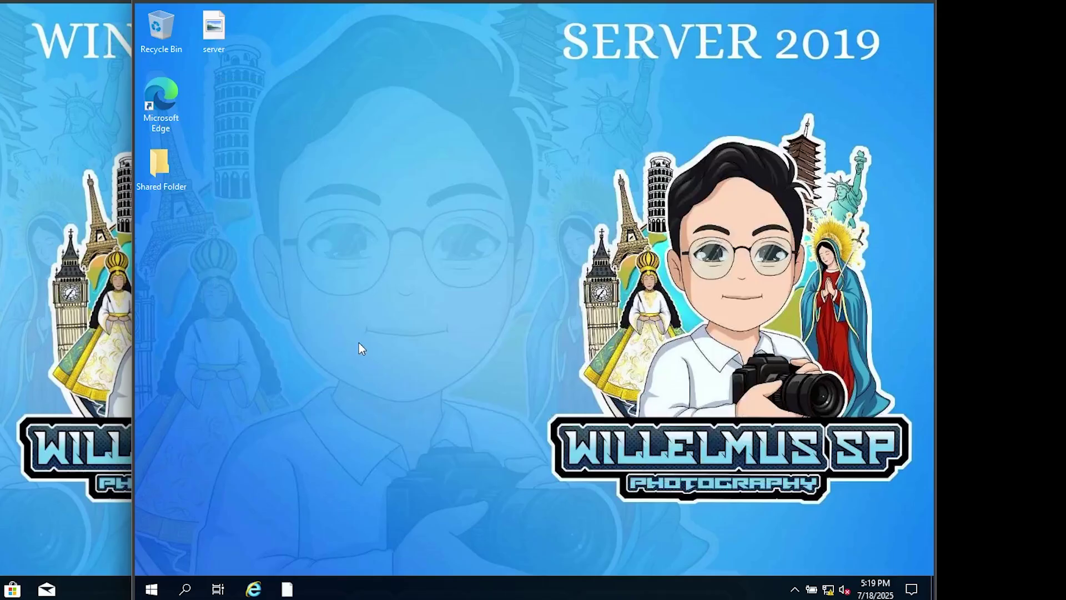
{"action": "left_click", "coordinate": [186, 589]}
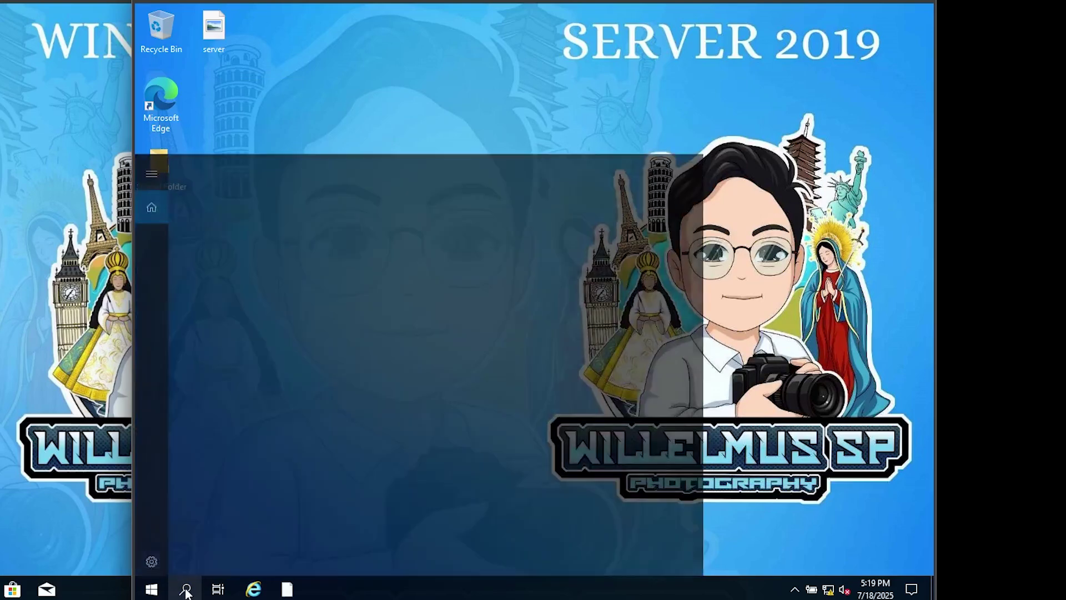
{"action": "left_click", "coordinate": [152, 589]}
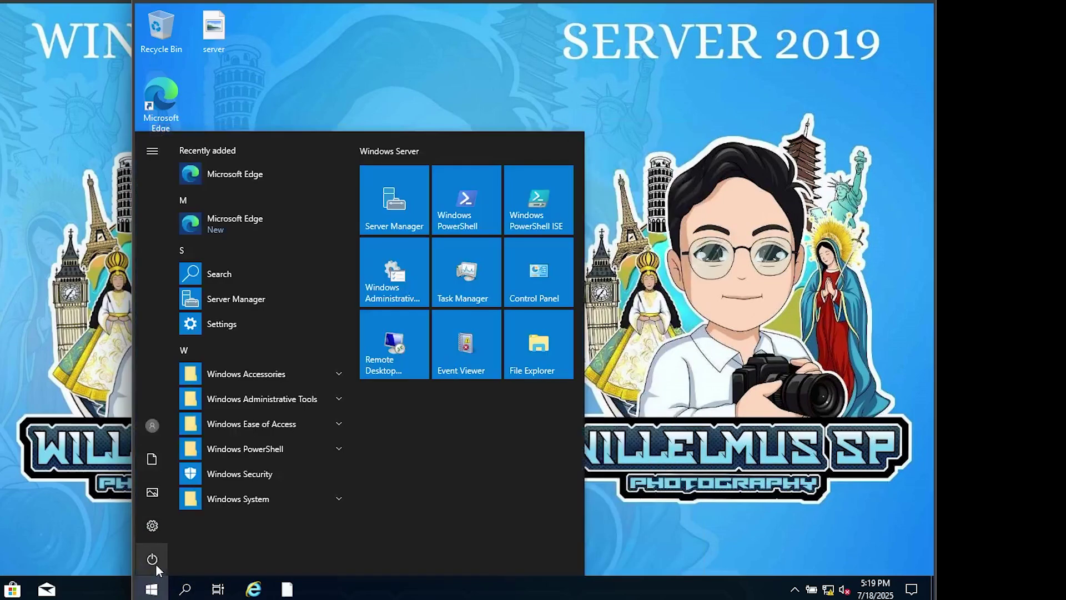
{"action": "left_click", "coordinate": [152, 559]}
{"action": "left_click", "coordinate": [162, 520]}
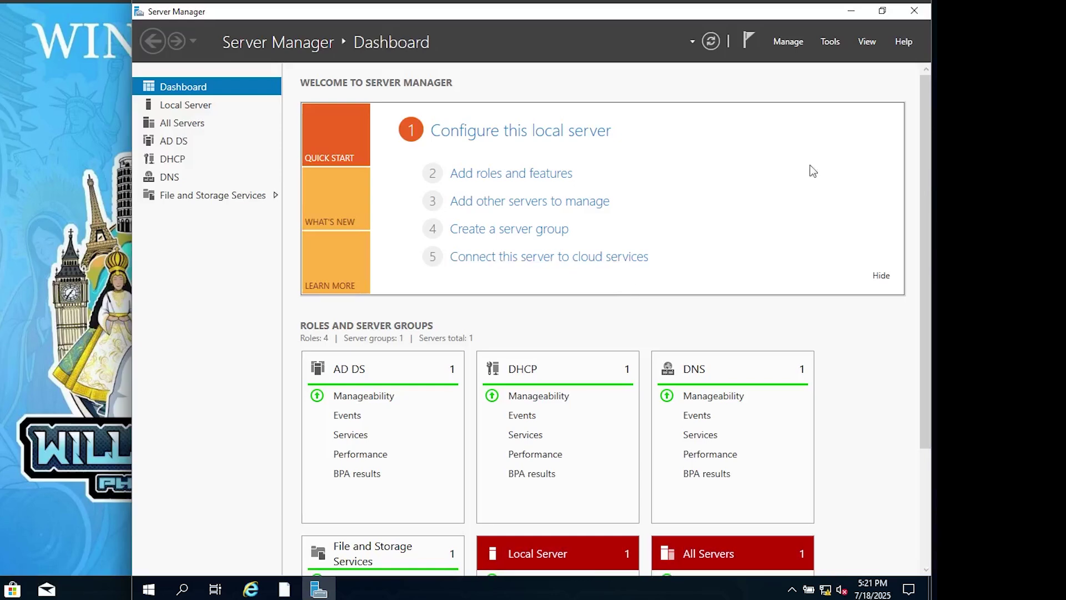
{"action": "left_click", "coordinate": [829, 43]}
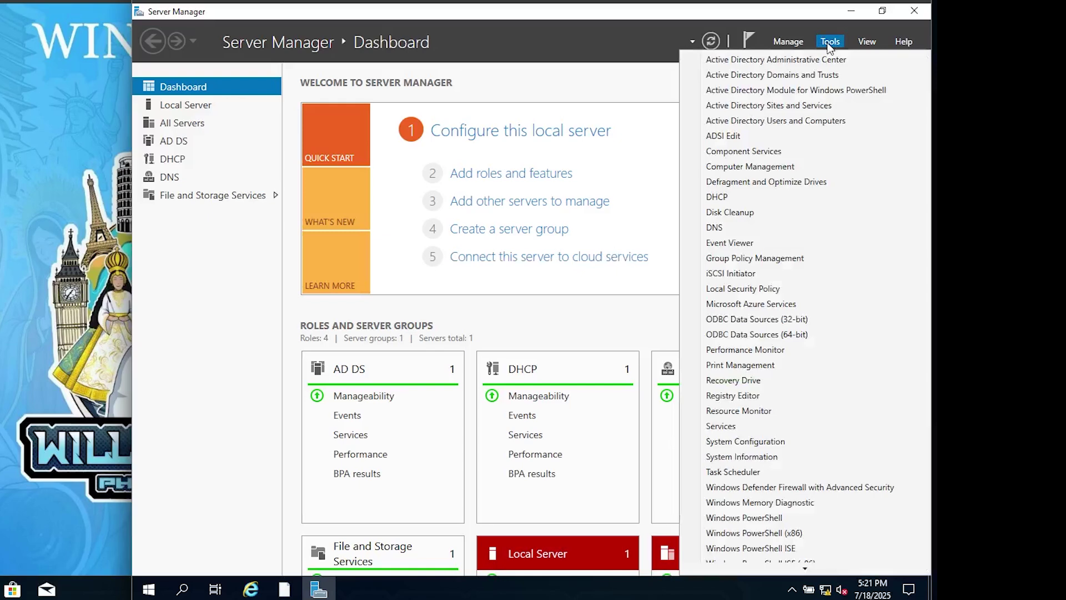
- Open Group Policy Management and select the Aranea Department OU under willelmus.local
{"action": "left_click", "coordinate": [737, 259]}
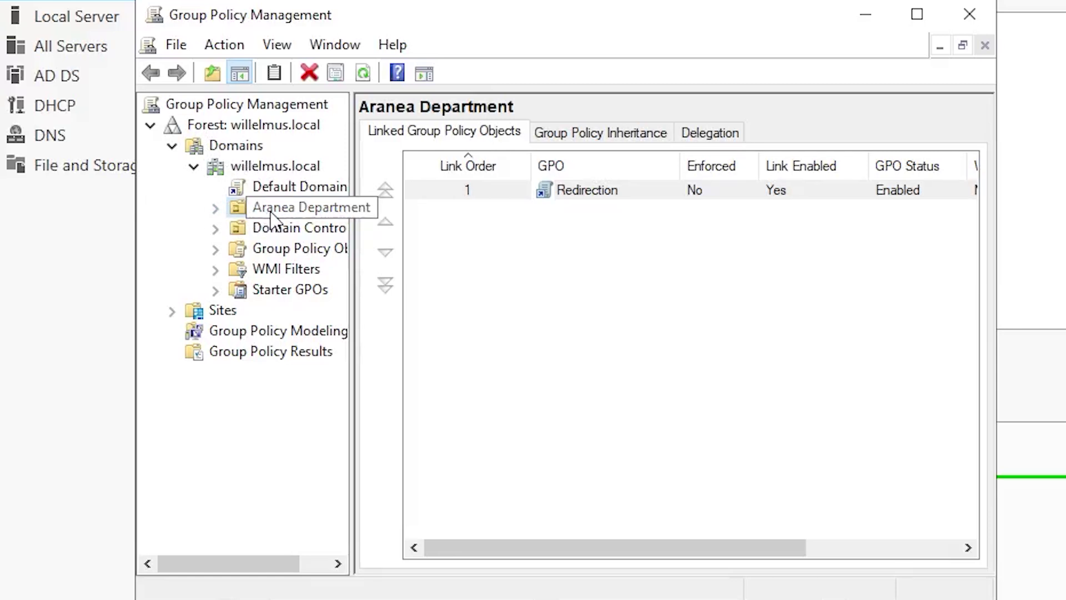
{"action": "left_click", "coordinate": [483, 258]}
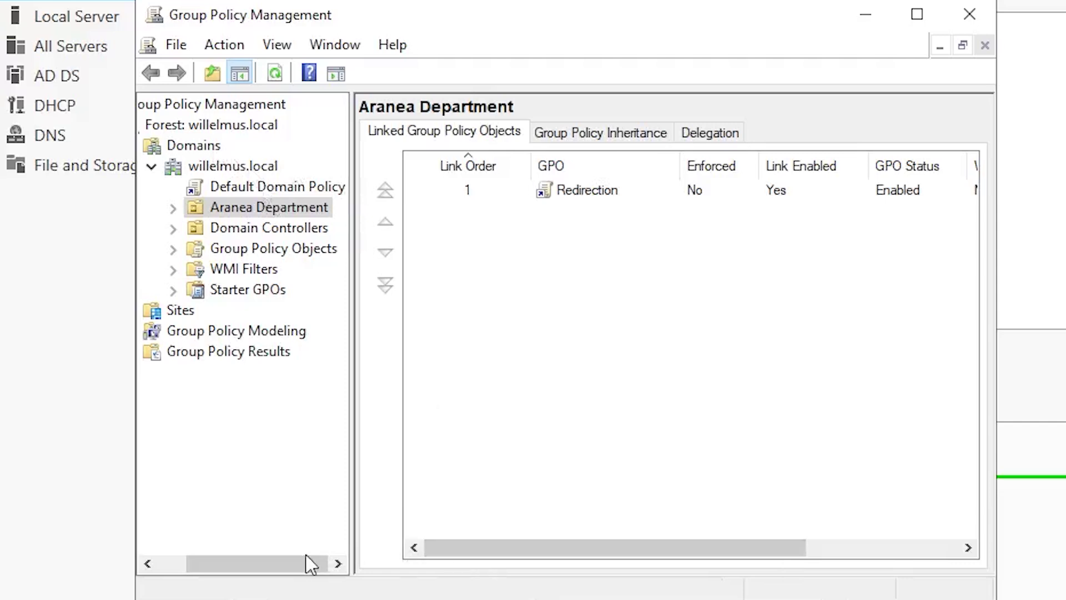
{"action": "left_click_drag", "start_coordinate": [308, 563], "coordinate": [247, 561]}
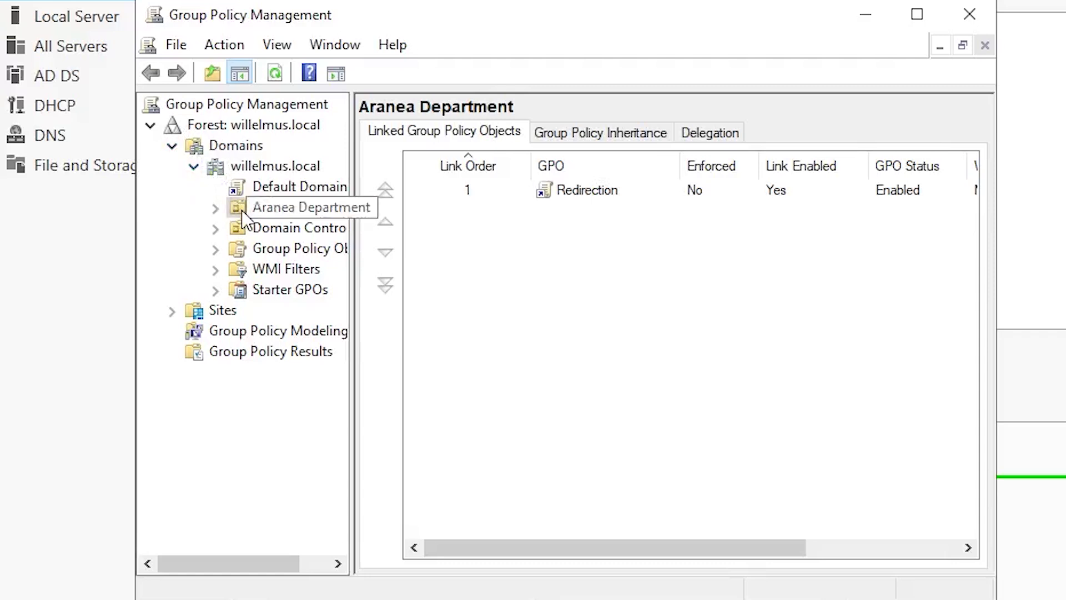
{"action": "left_click", "coordinate": [259, 213]}
- Create a new GPO named 'printer' linked to Aranea Department, then close the console
{"action": "right_click", "coordinate": [260, 211]}
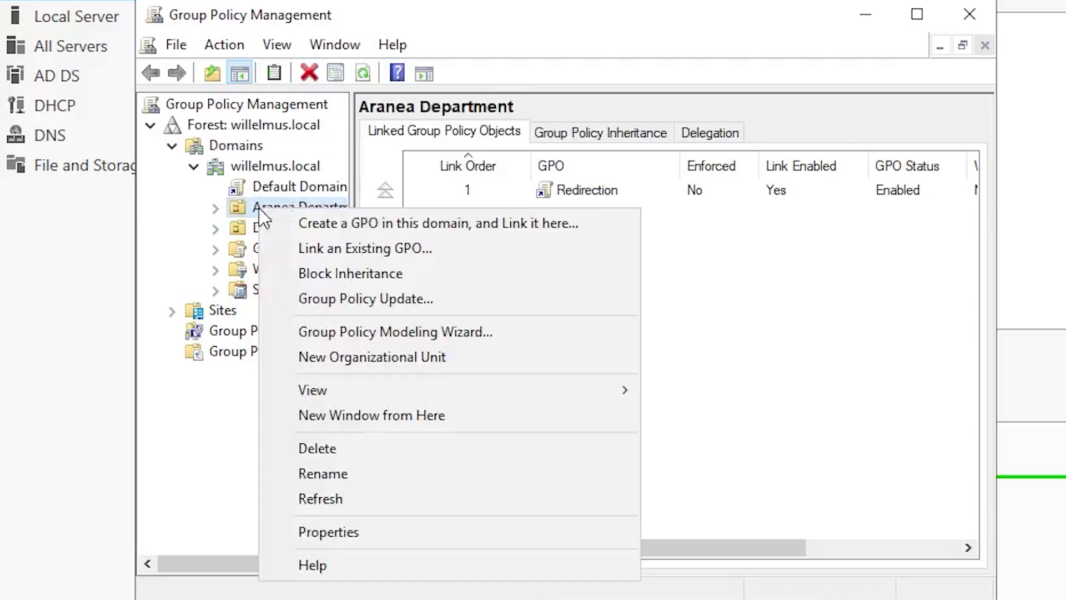
{"action": "left_click", "coordinate": [335, 222]}
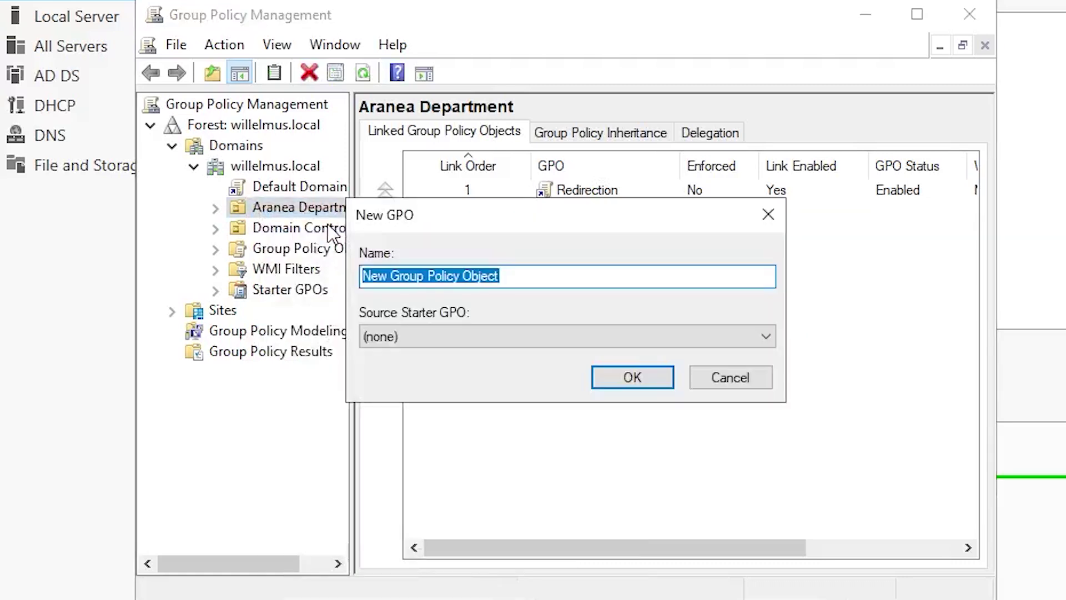
{"action": "key", "text": "BackSpace"}
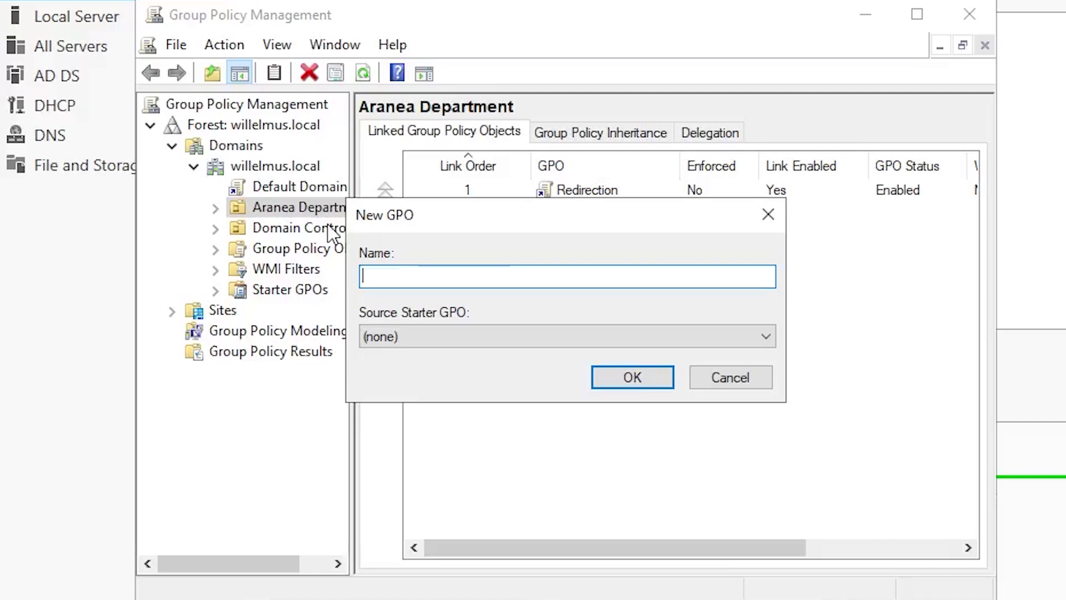
{"action": "type", "text": "prinre"}
{"action": "key", "text": "BackSpace"}
{"action": "type", "text": "ter"}
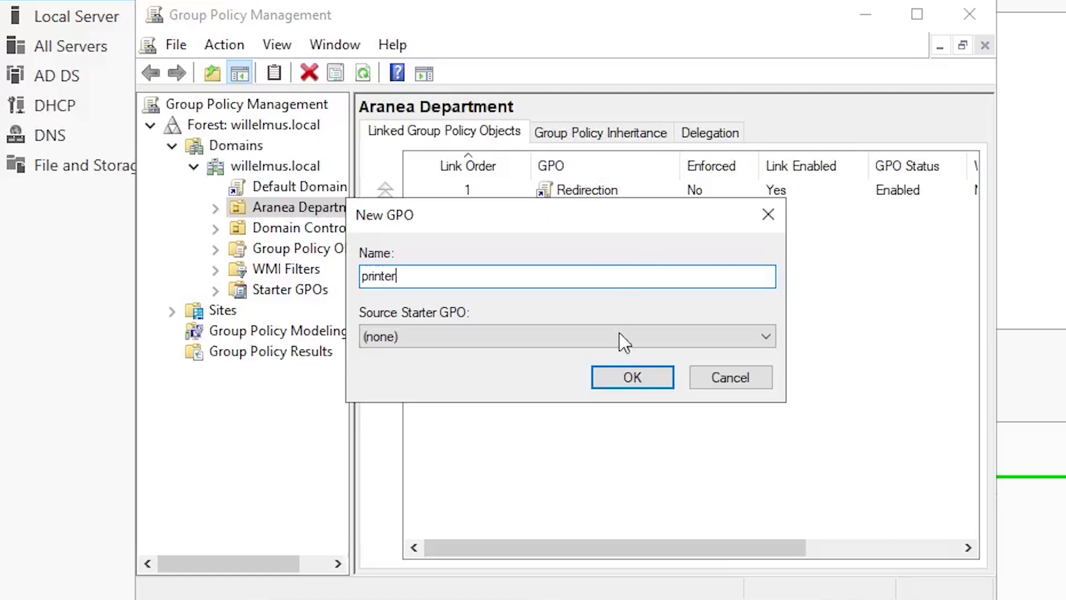
{"action": "left_click", "coordinate": [632, 379]}
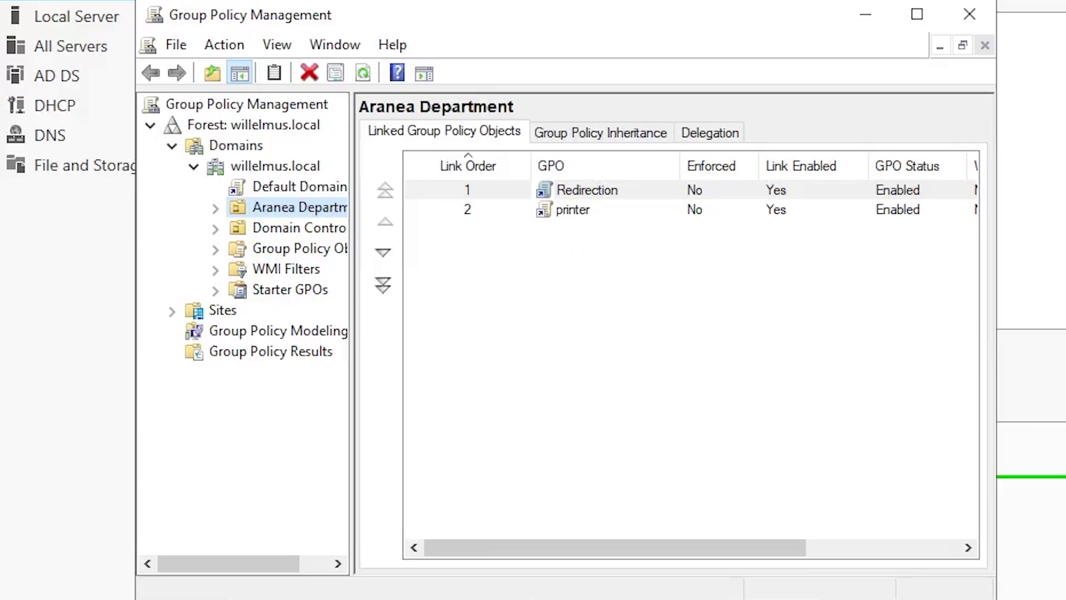
{"action": "left_click", "coordinate": [973, 20]}
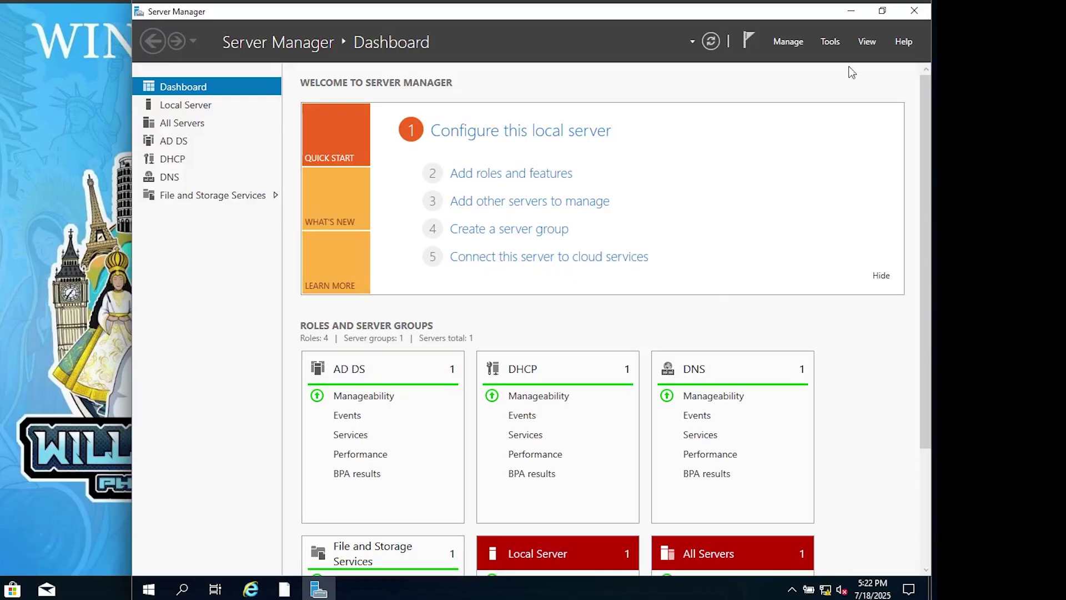
- Open Print Management on the local SERVER's Printers list and bring up EPSON L5290 Series actions
{"action": "left_click", "coordinate": [832, 41]}
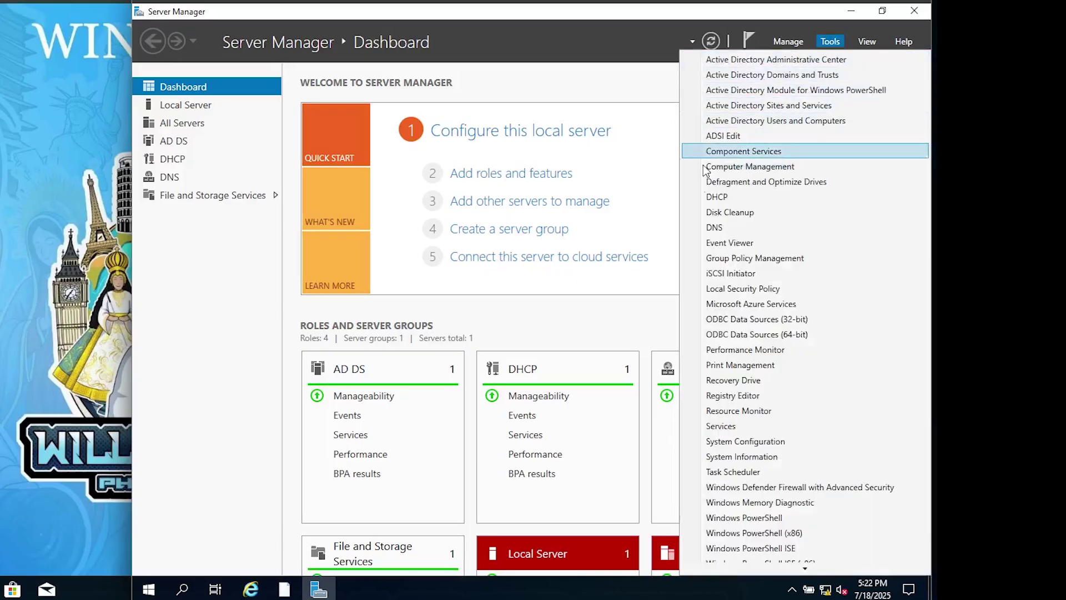
{"action": "left_click", "coordinate": [729, 366]}
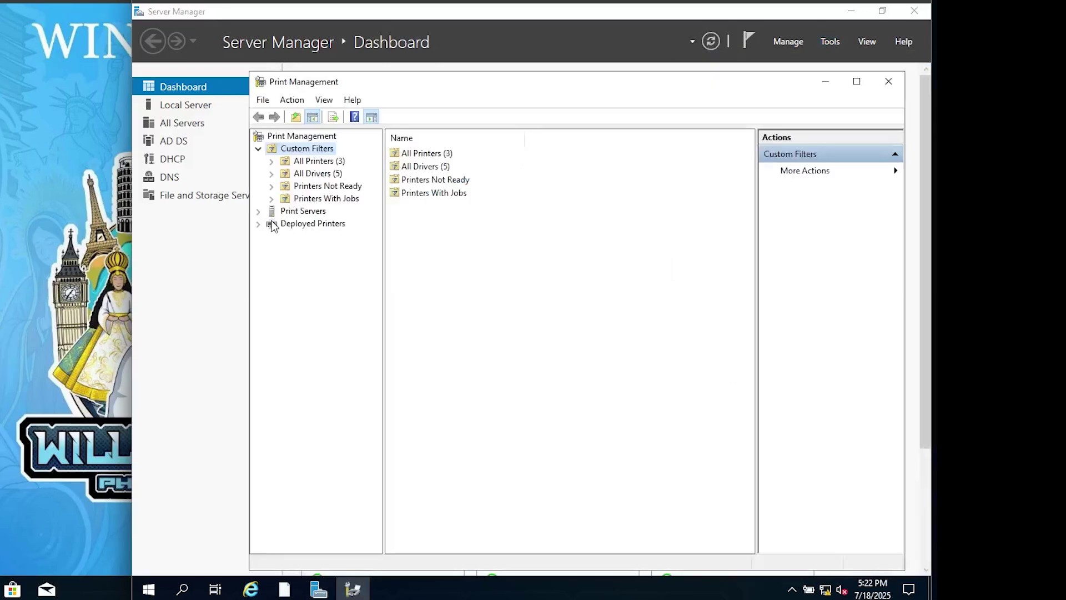
{"action": "left_click", "coordinate": [258, 212]}
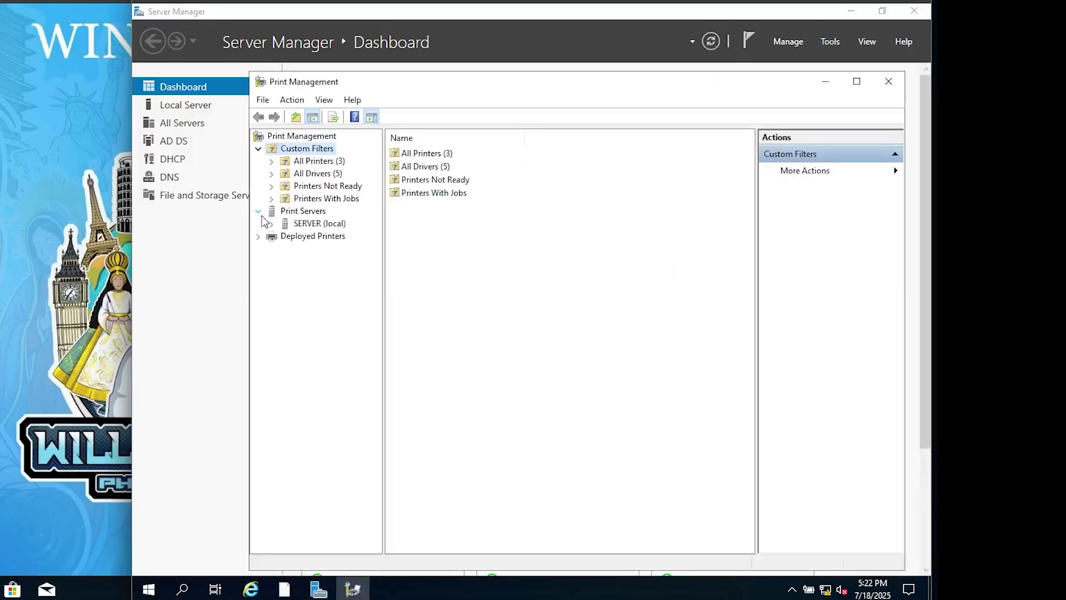
{"action": "double_click", "coordinate": [308, 225]}
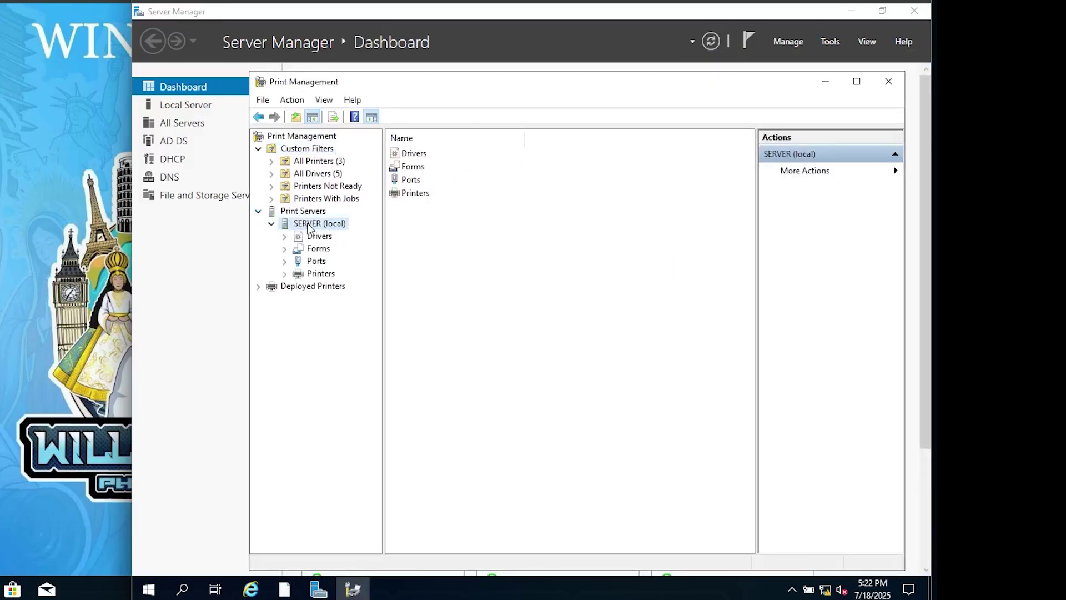
{"action": "left_click", "coordinate": [328, 275]}
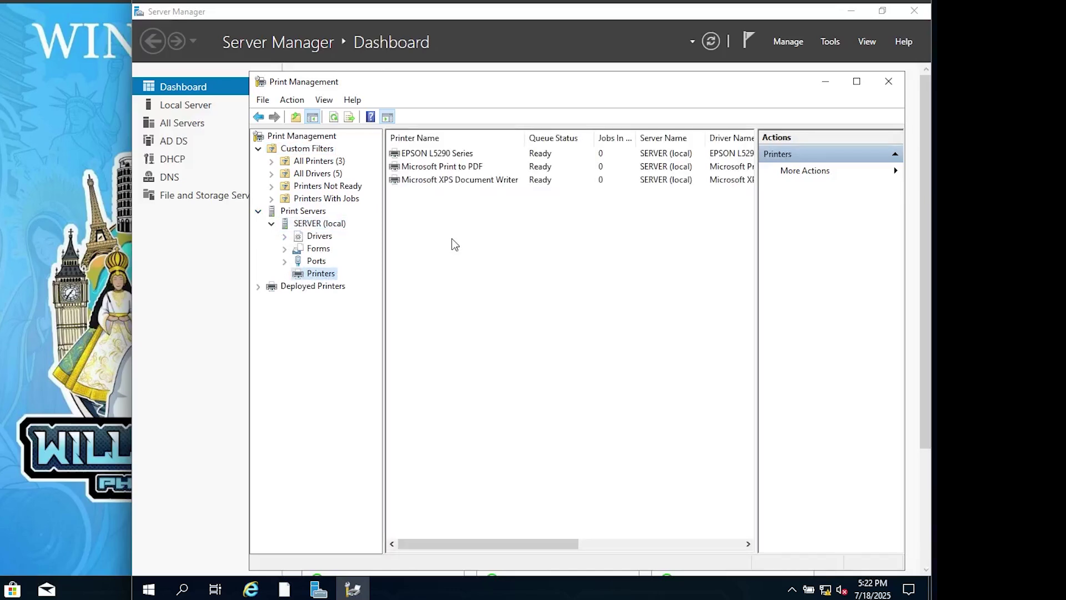
{"action": "right_click", "coordinate": [425, 156]}
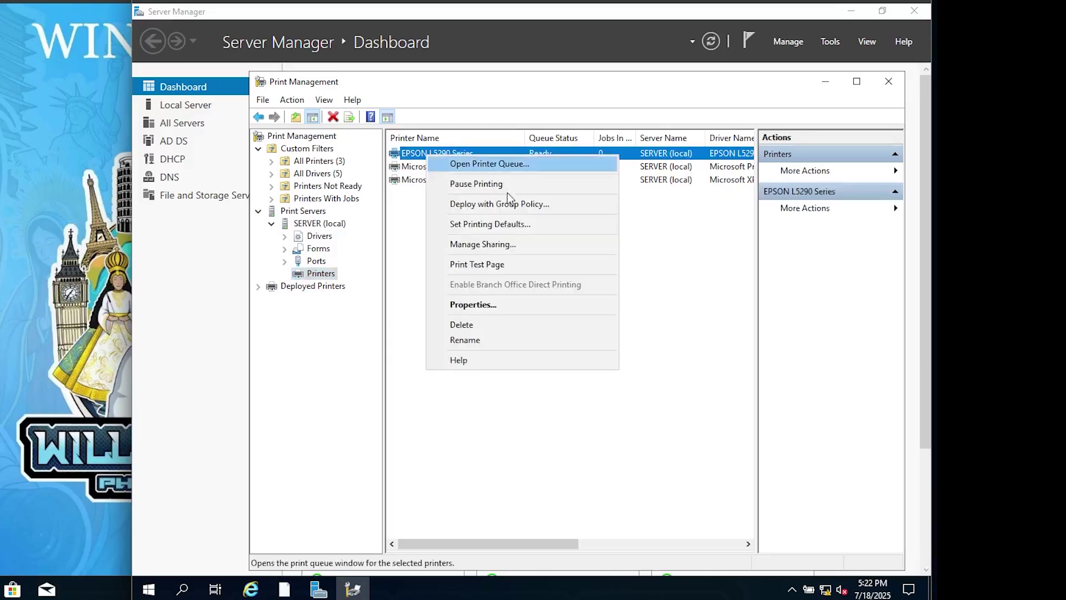
- Share EPSON L5290 Series under its default share name and apply the change
{"action": "left_click", "coordinate": [474, 306]}
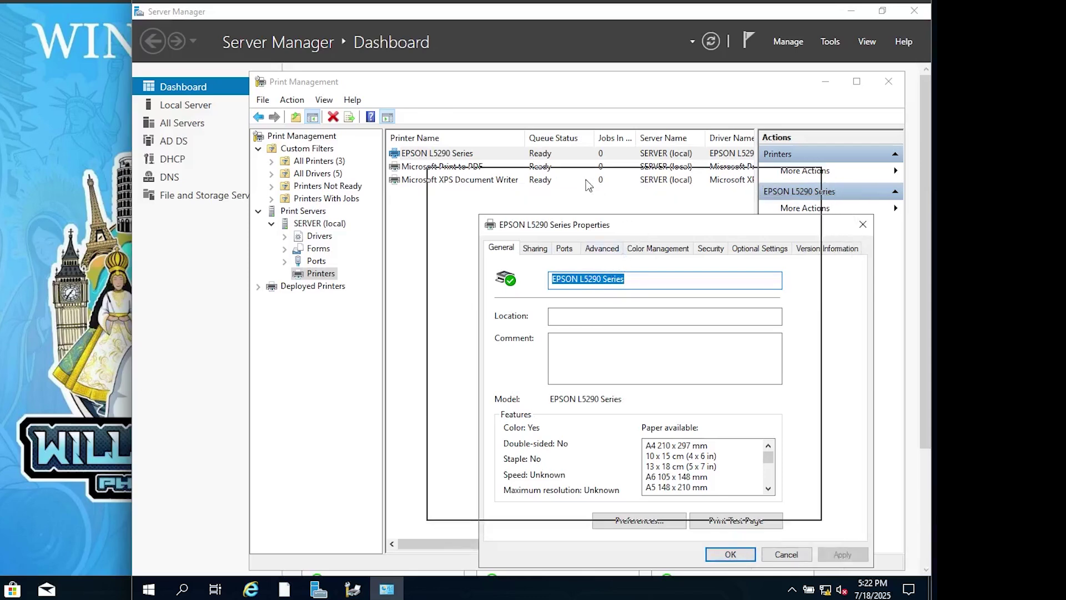
{"action": "left_click_drag", "start_coordinate": [544, 146], "coordinate": [542, 142]}
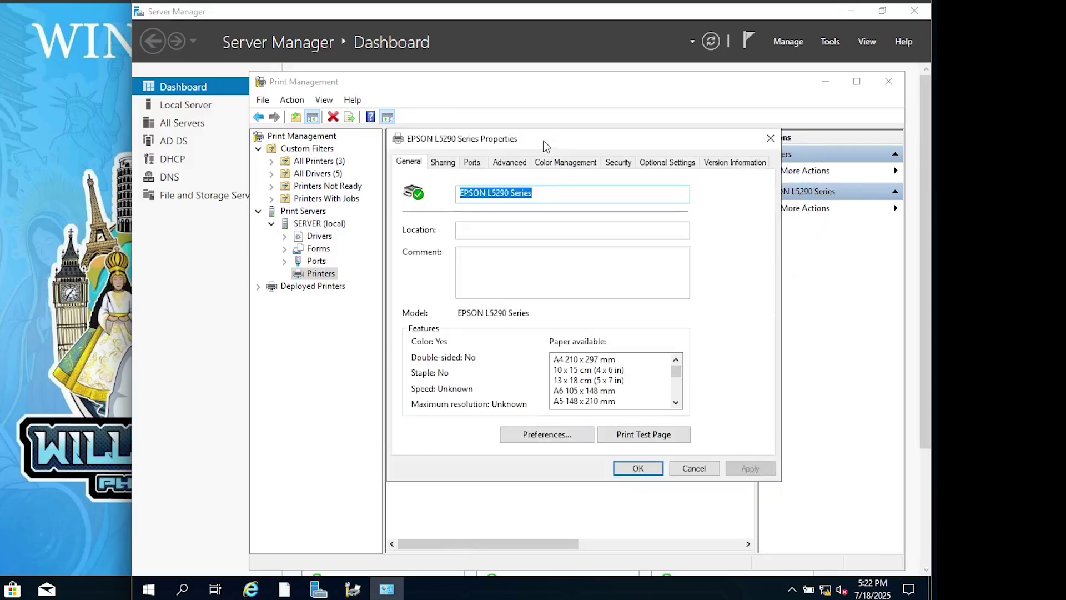
{"action": "left_click", "coordinate": [443, 162]}
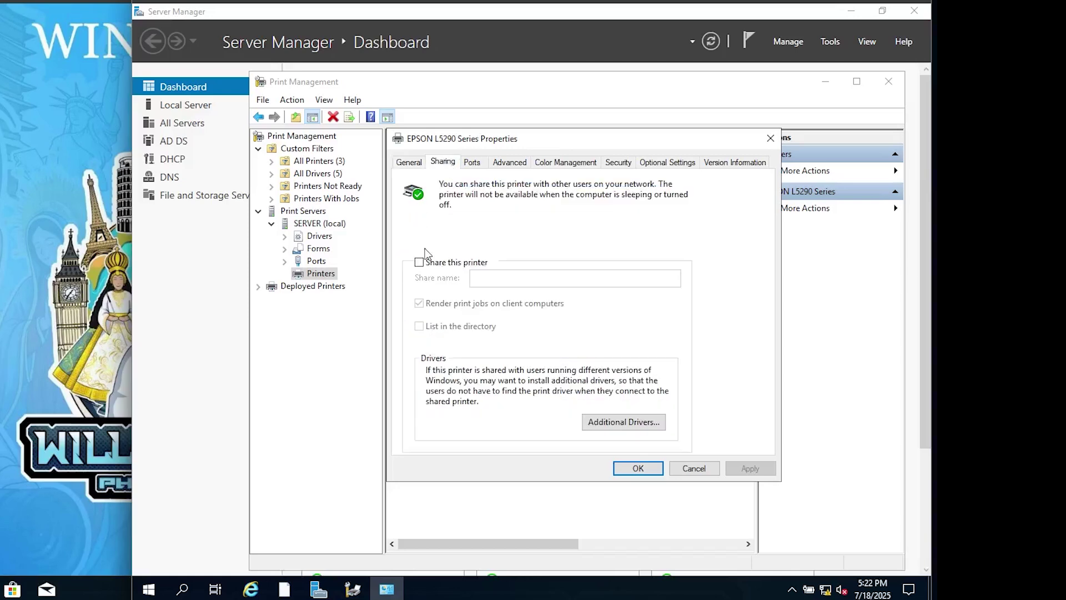
{"action": "left_click", "coordinate": [420, 263]}
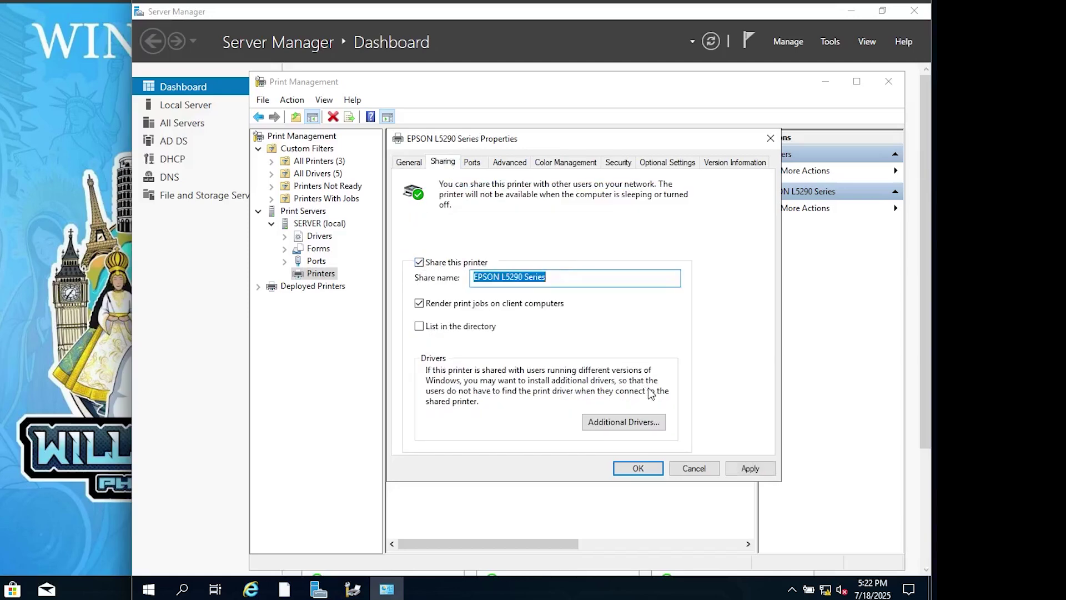
{"action": "left_click", "coordinate": [747, 470]}
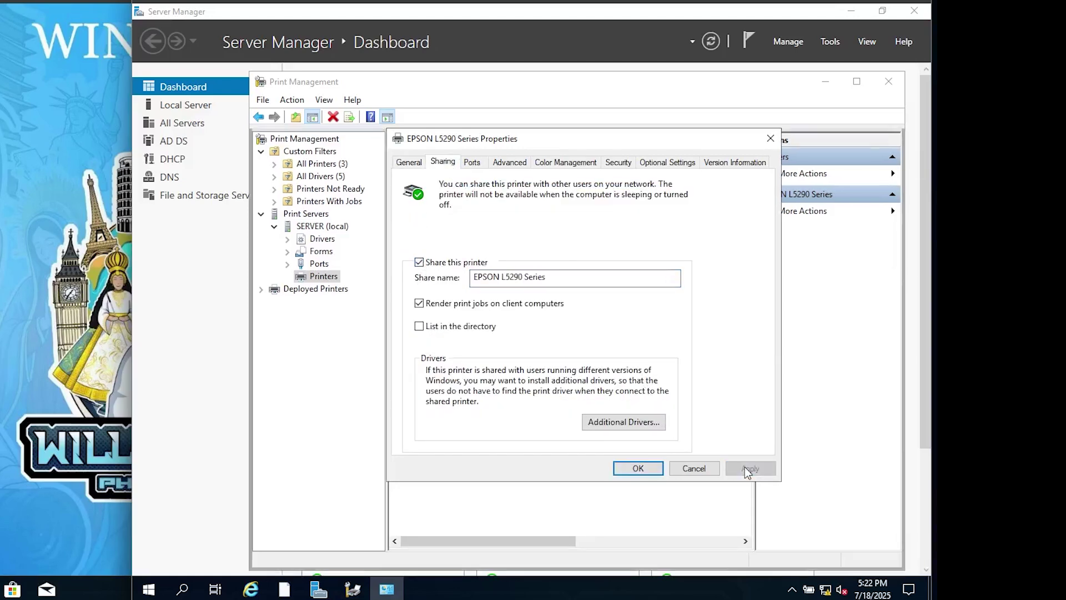
{"action": "left_click", "coordinate": [619, 164]}
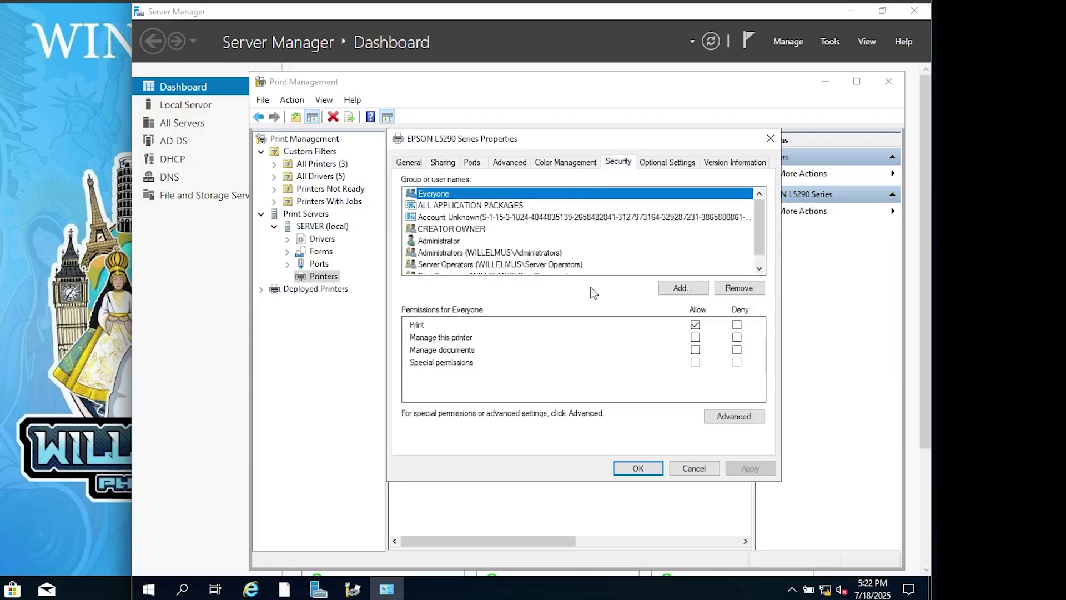
- Add the two test user accounts and the Users group, found by searching 'use', to the permissions
{"action": "scroll", "coordinate": [759, 250], "scroll_direction": "down", "scroll_amount": 1}
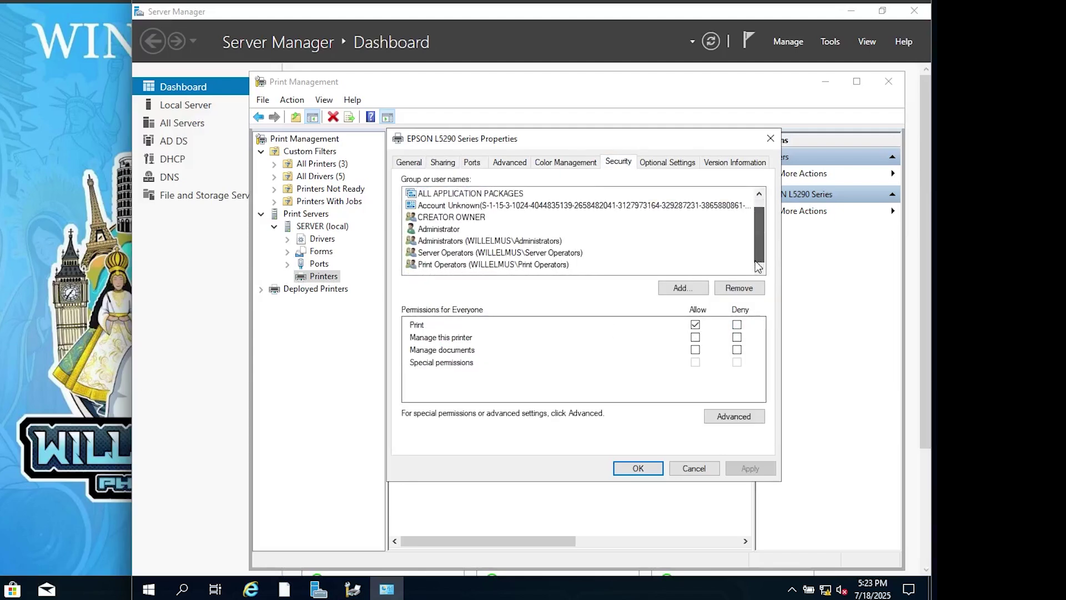
{"action": "left_click", "coordinate": [684, 288]}
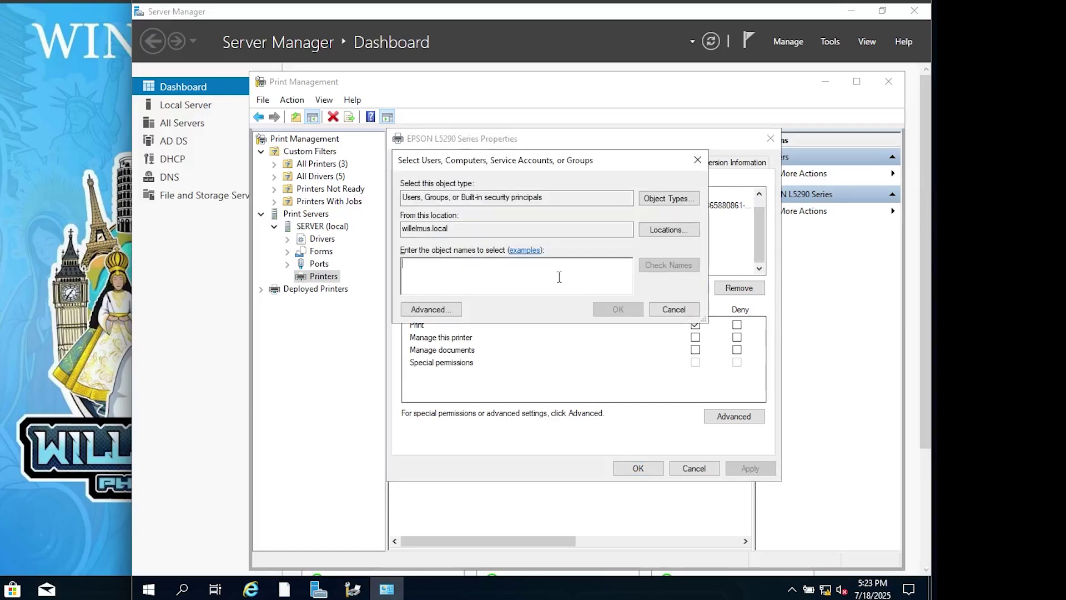
{"action": "type", "text": "user"}
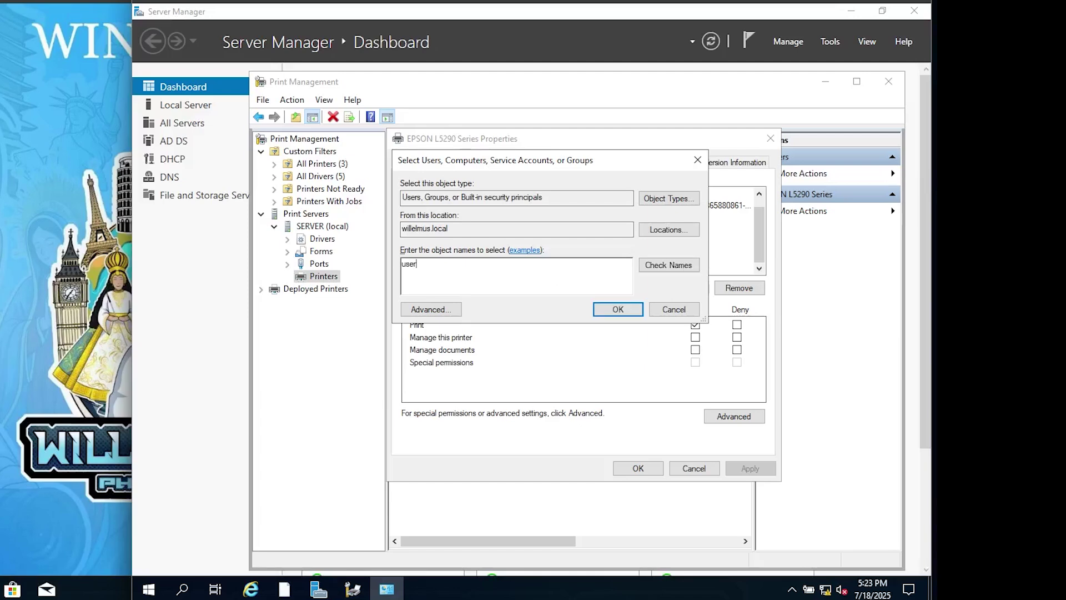
{"action": "left_click", "coordinate": [665, 268]}
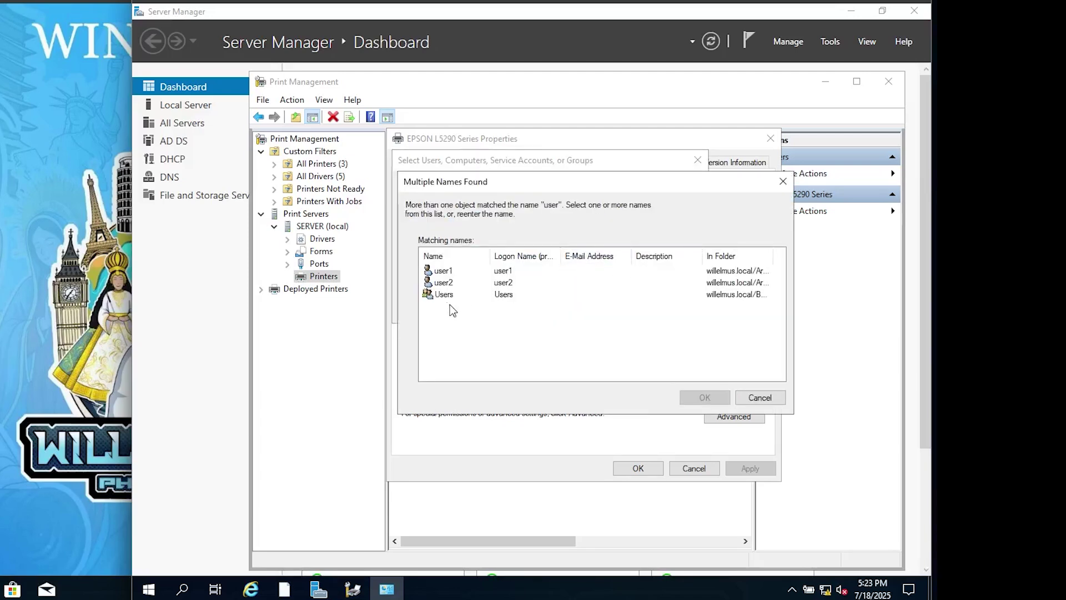
{"action": "left_click_drag", "start_coordinate": [453, 310], "coordinate": [430, 272]}
{"action": "left_click", "coordinate": [705, 398]}
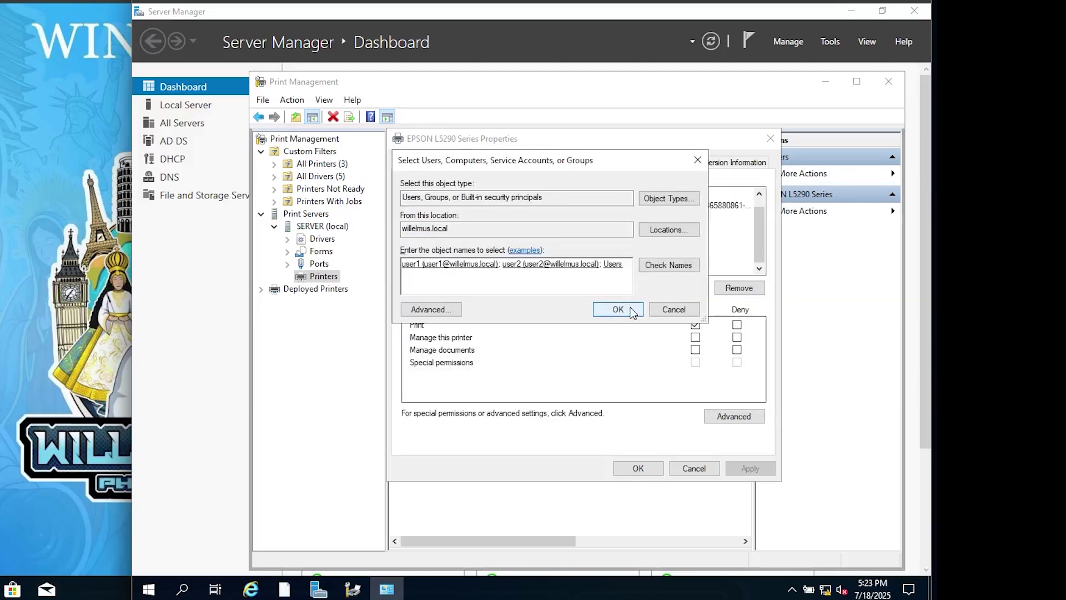
{"action": "left_click", "coordinate": [618, 310]}
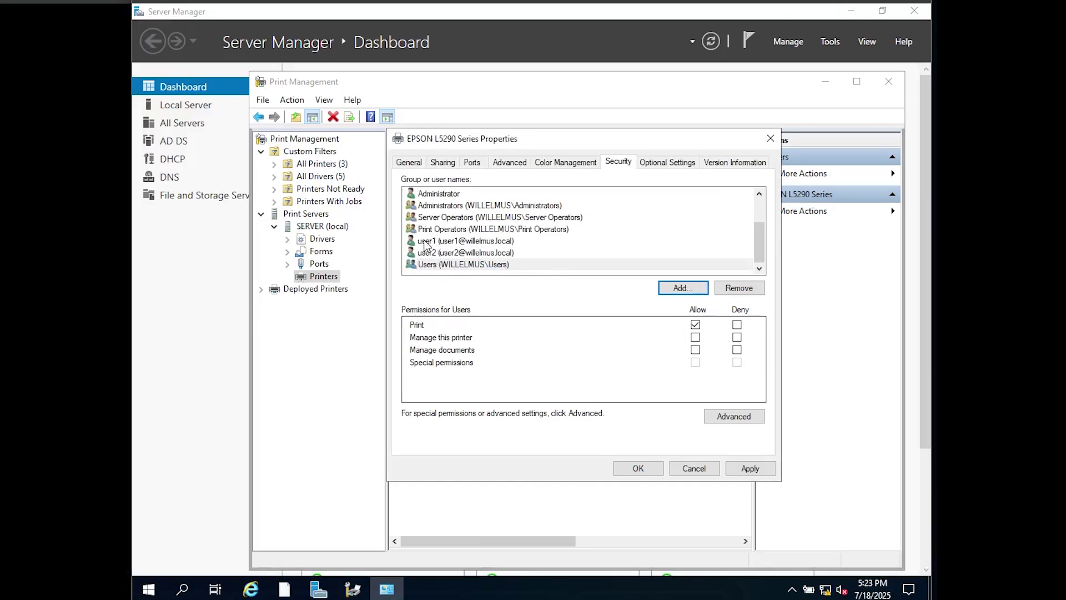
- Allow both test user accounts Manage this printer and Manage documents, applying each
{"action": "left_click", "coordinate": [425, 242]}
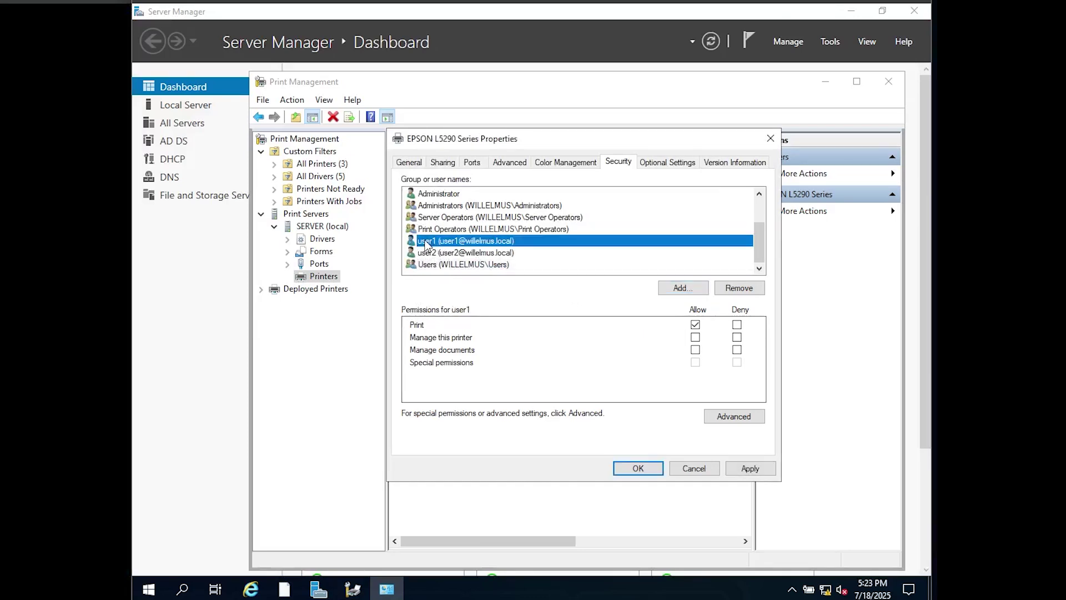
{"action": "left_click", "coordinate": [696, 337]}
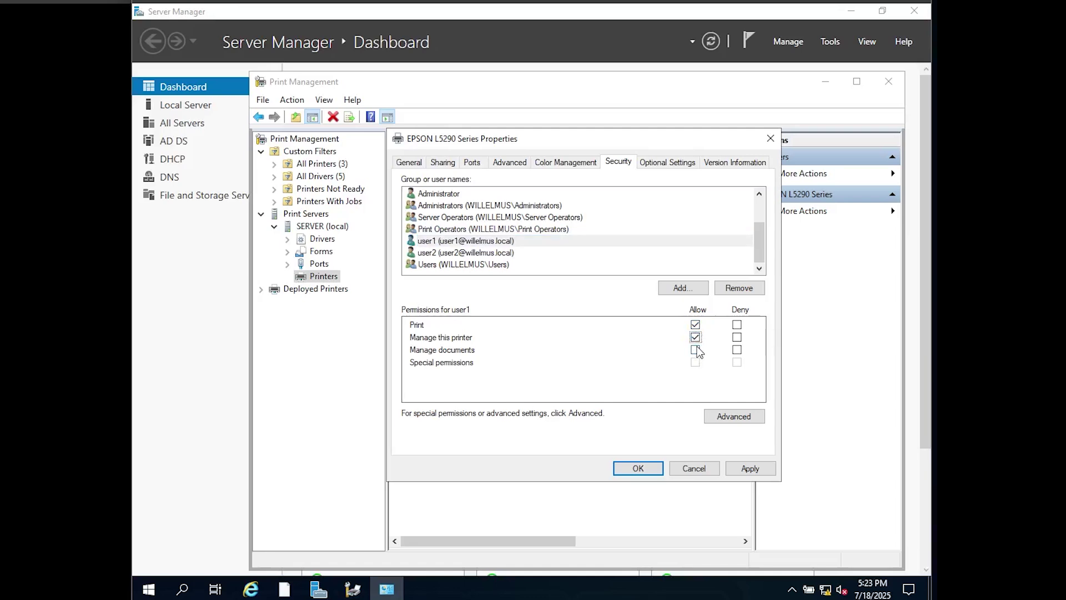
{"action": "left_click", "coordinate": [696, 351]}
{"action": "left_click", "coordinate": [751, 468]}
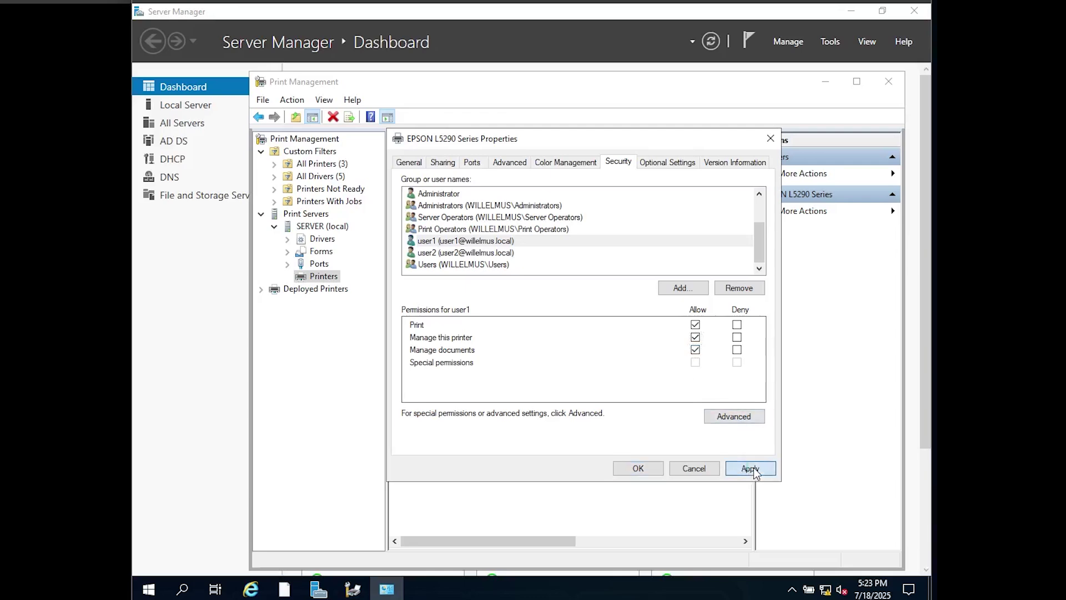
{"action": "left_click", "coordinate": [439, 256]}
{"action": "left_click", "coordinate": [695, 337]}
{"action": "left_click", "coordinate": [696, 350]}
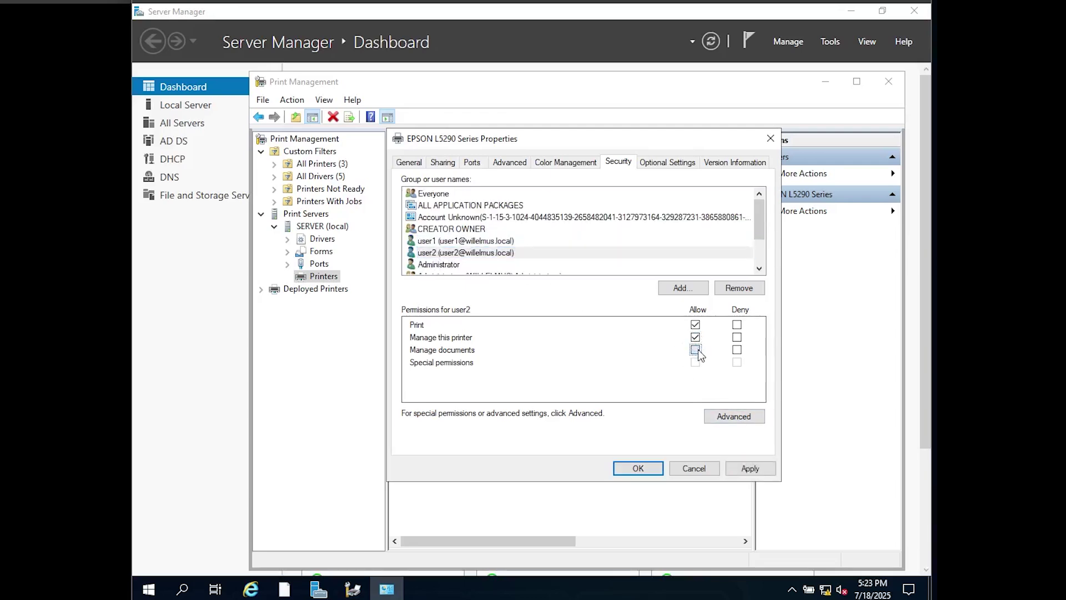
{"action": "left_click", "coordinate": [757, 469]}
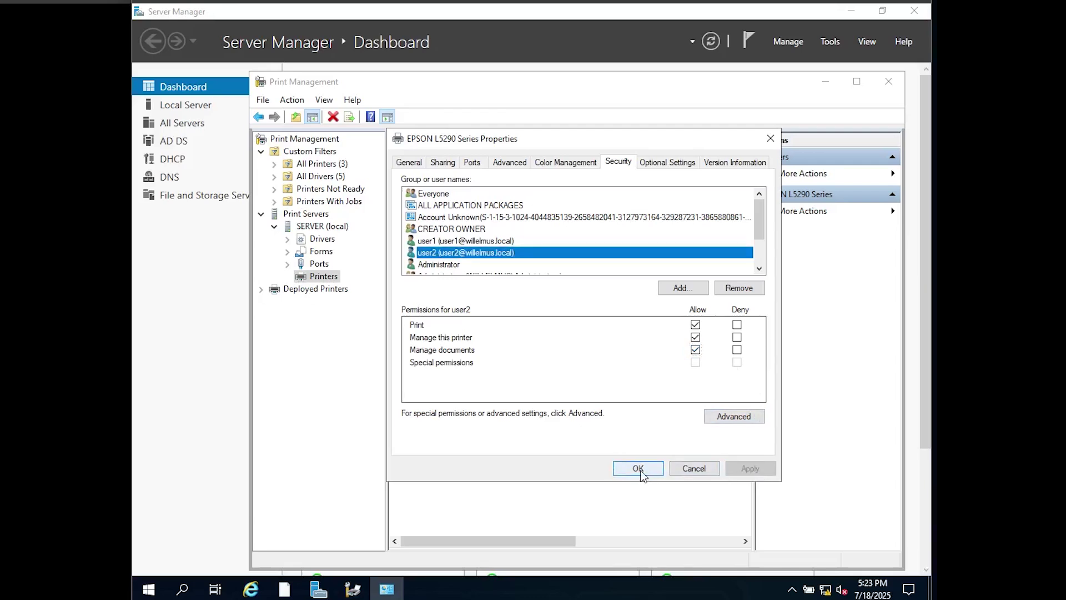
- Allow the Users group Manage this printer and Manage documents, apply, and close the properties
{"action": "left_click_drag", "start_coordinate": [757, 216], "coordinate": [757, 228]}
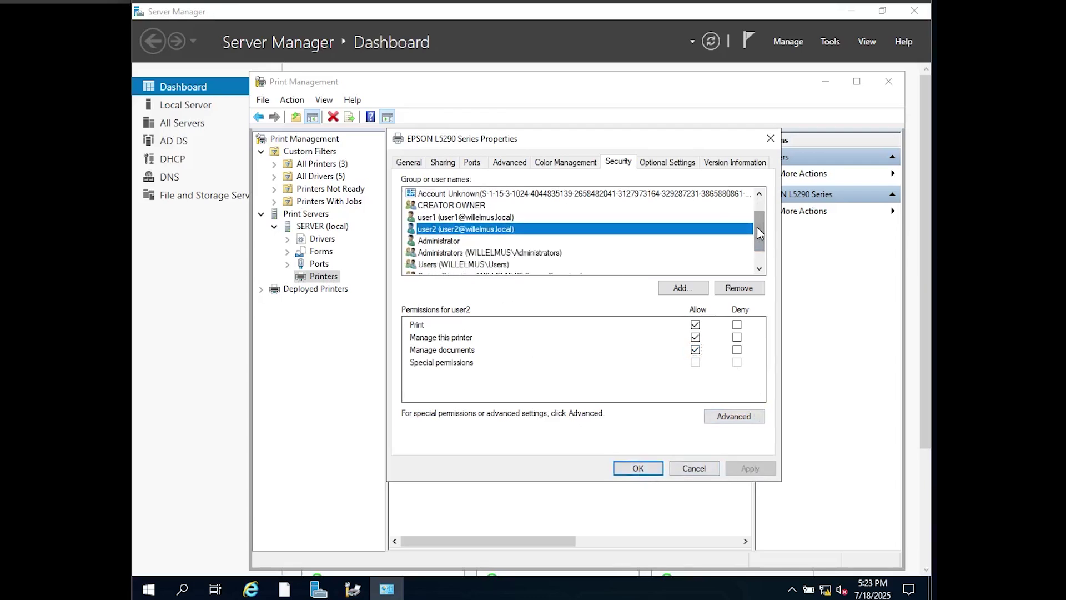
{"action": "left_click", "coordinate": [471, 264]}
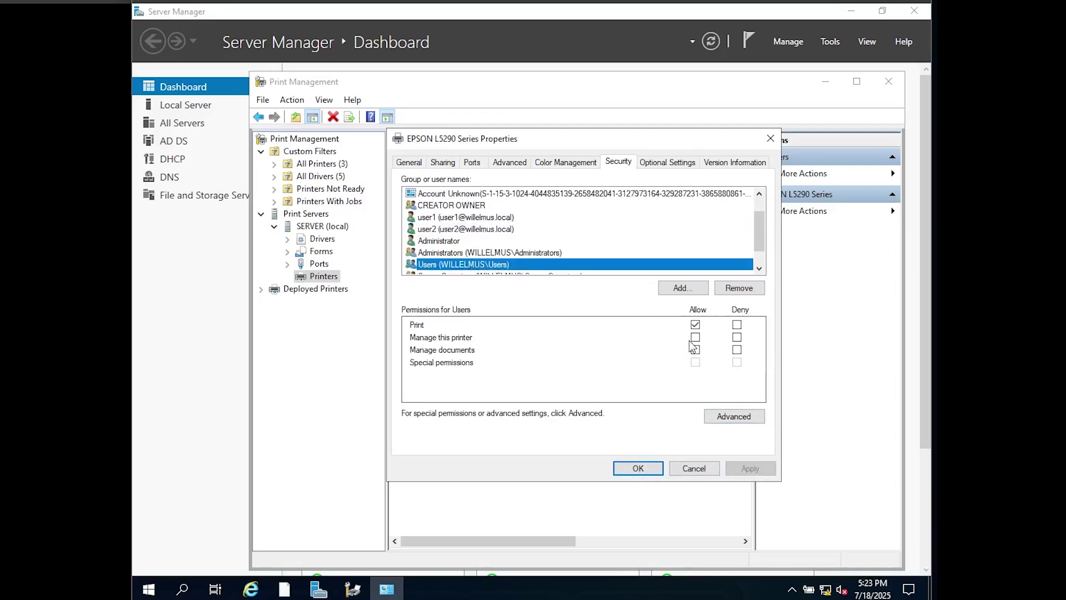
{"action": "left_click", "coordinate": [695, 337]}
{"action": "left_click", "coordinate": [695, 350]}
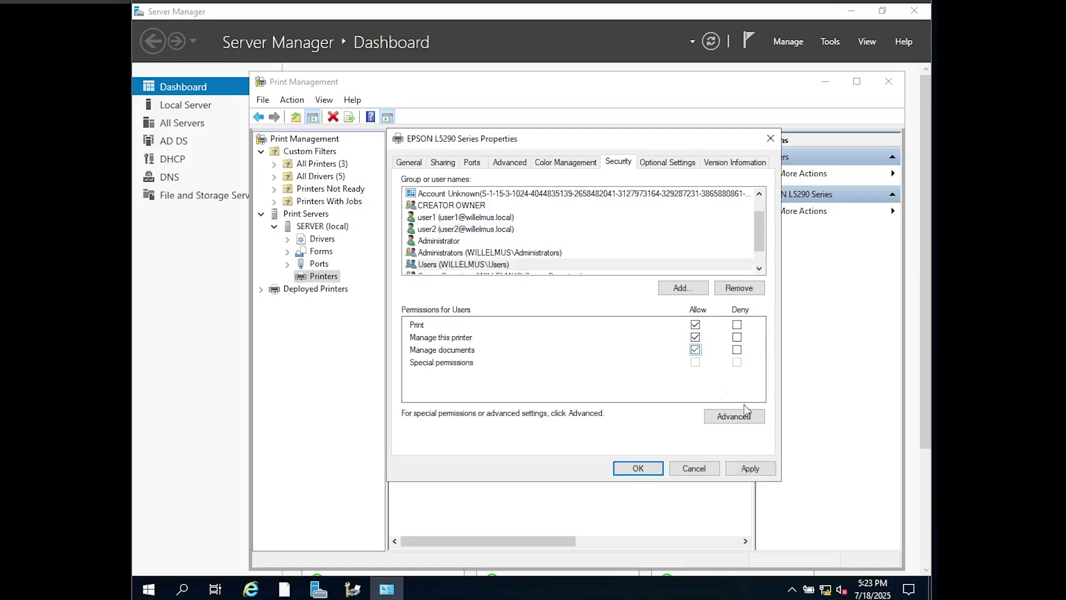
{"action": "left_click", "coordinate": [757, 471]}
{"action": "left_click", "coordinate": [638, 469]}
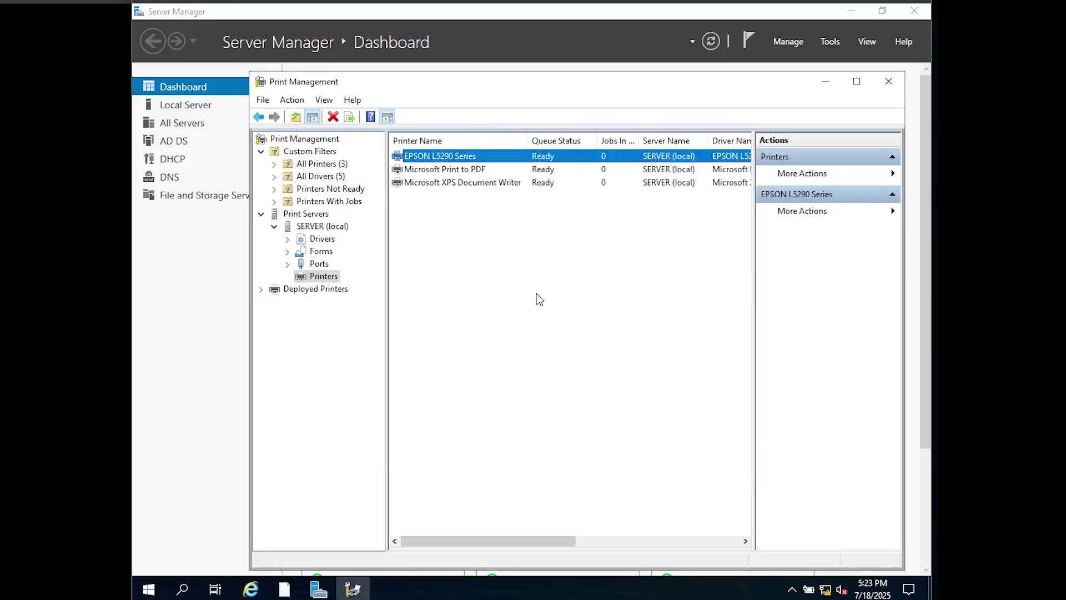
- Start Deploy with Group Policy for the EPSON printer and choose the printer GPO under Aranea Department
{"action": "right_click", "coordinate": [419, 160]}
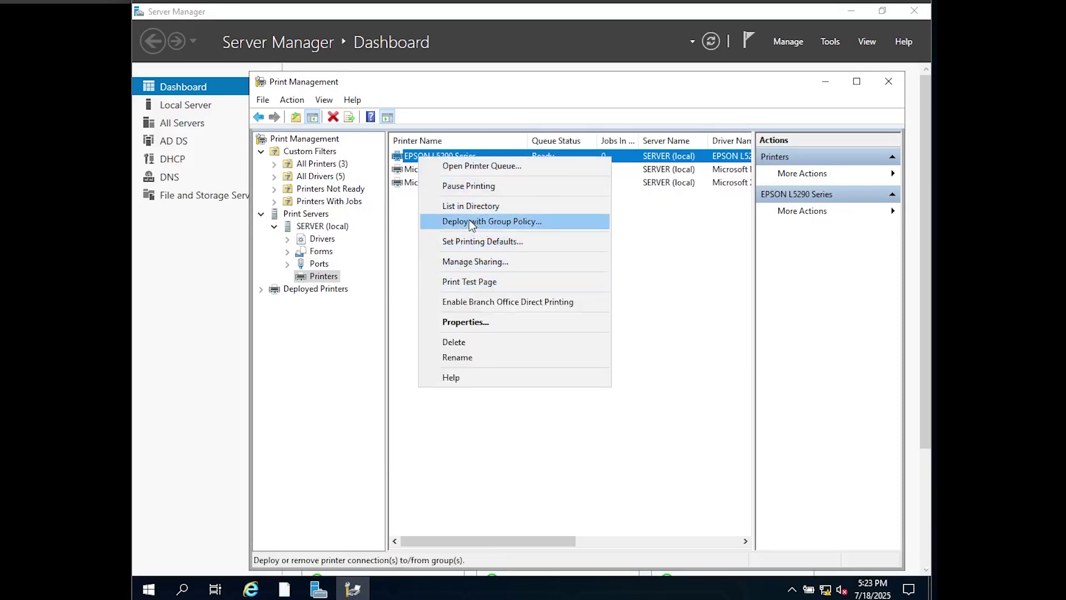
{"action": "left_click", "coordinate": [464, 222]}
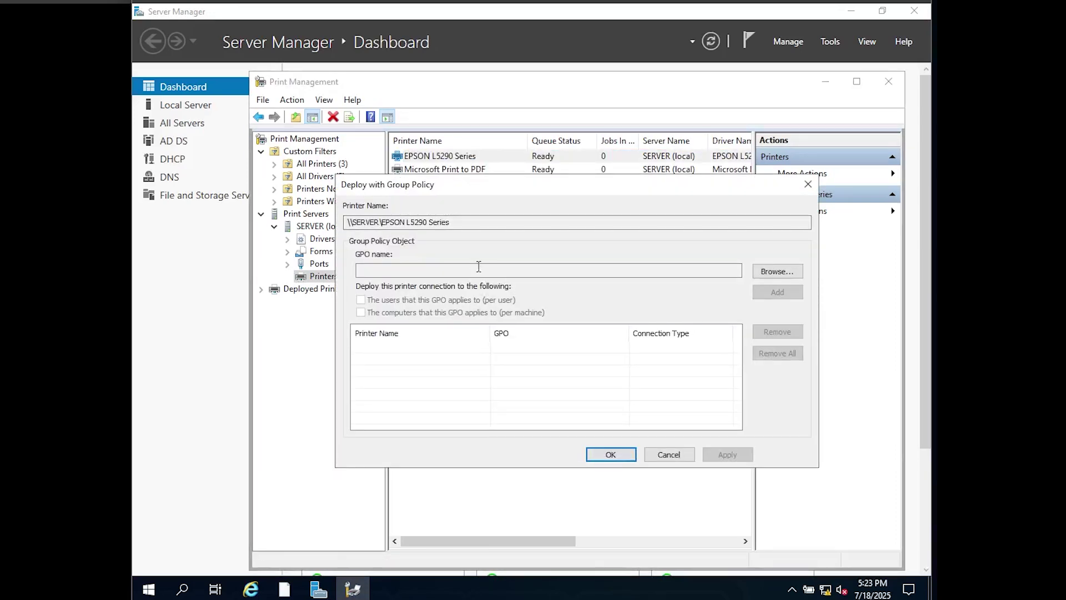
{"action": "left_click", "coordinate": [779, 271]}
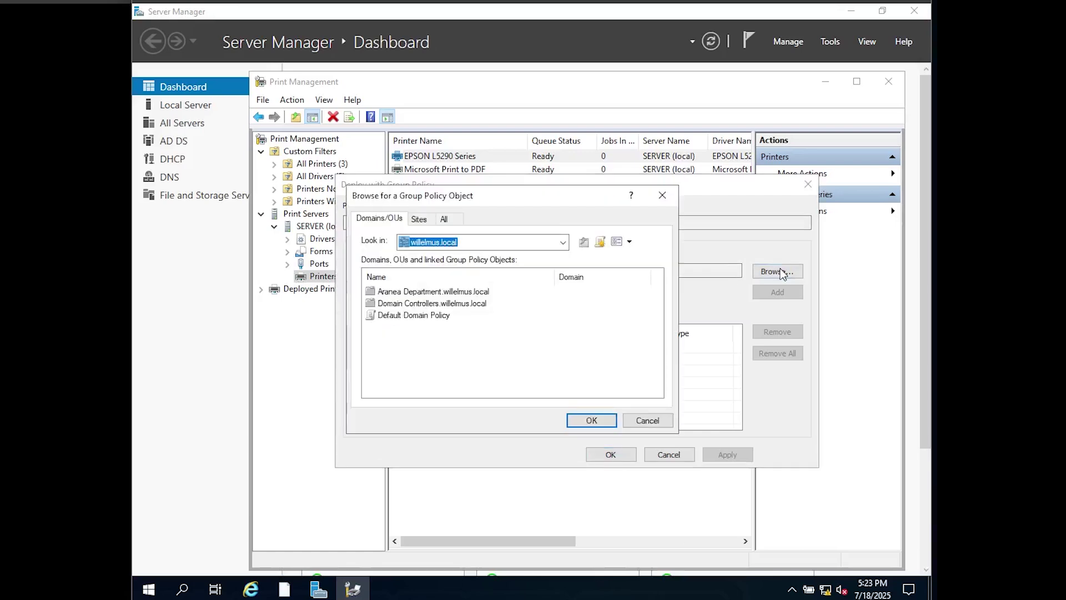
{"action": "double_click", "coordinate": [395, 293]}
{"action": "left_click", "coordinate": [393, 304]}
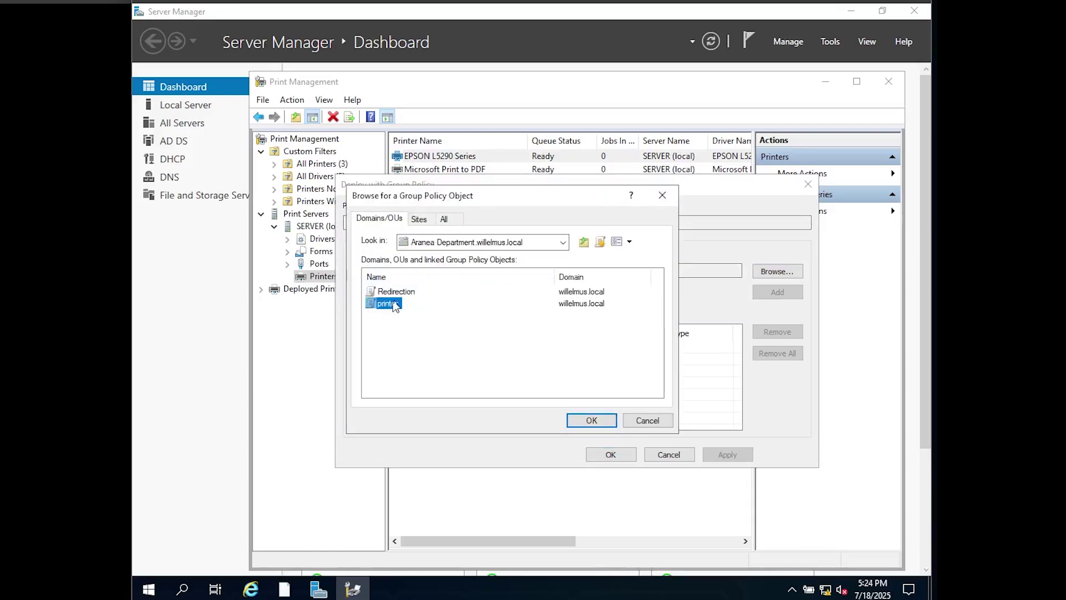
{"action": "left_click", "coordinate": [591, 421]}
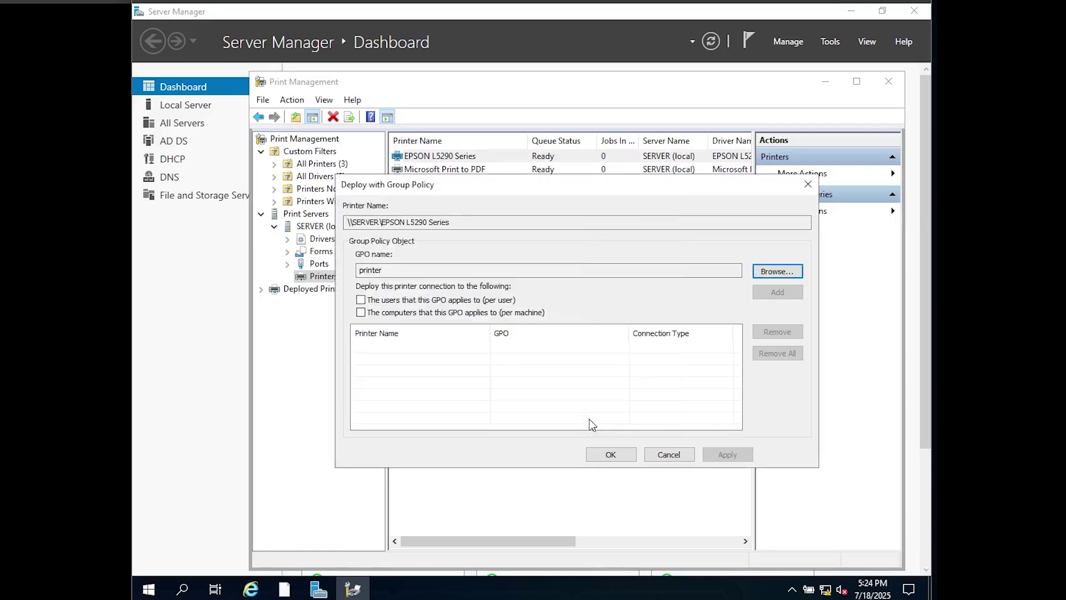
- Add Per User and Per Machine deployments, apply them, and close the dialog
{"action": "left_click", "coordinate": [361, 300]}
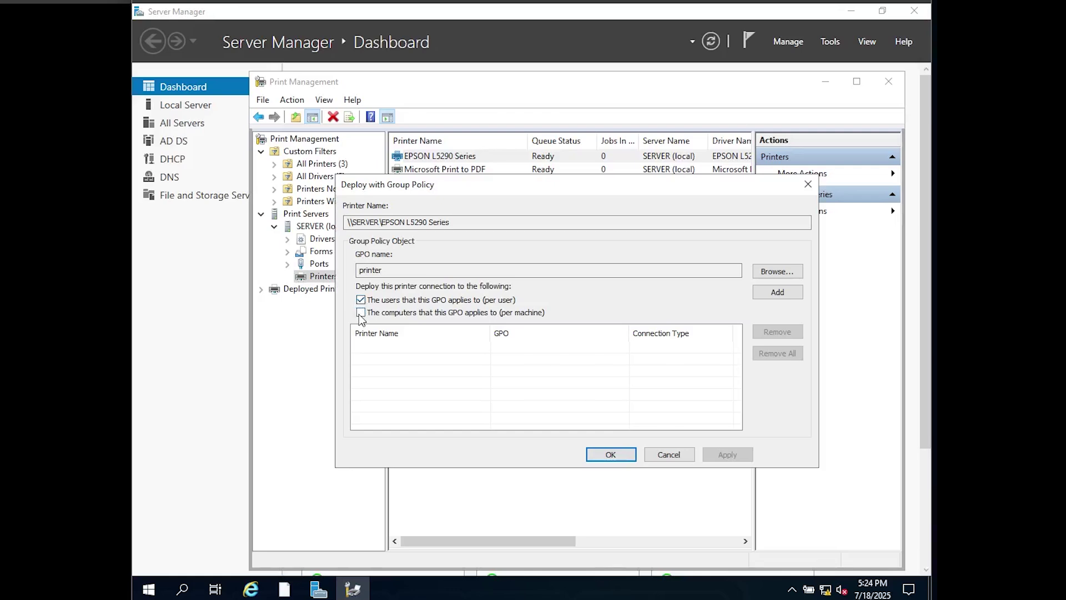
{"action": "left_click", "coordinate": [361, 312]}
{"action": "left_click", "coordinate": [778, 294]}
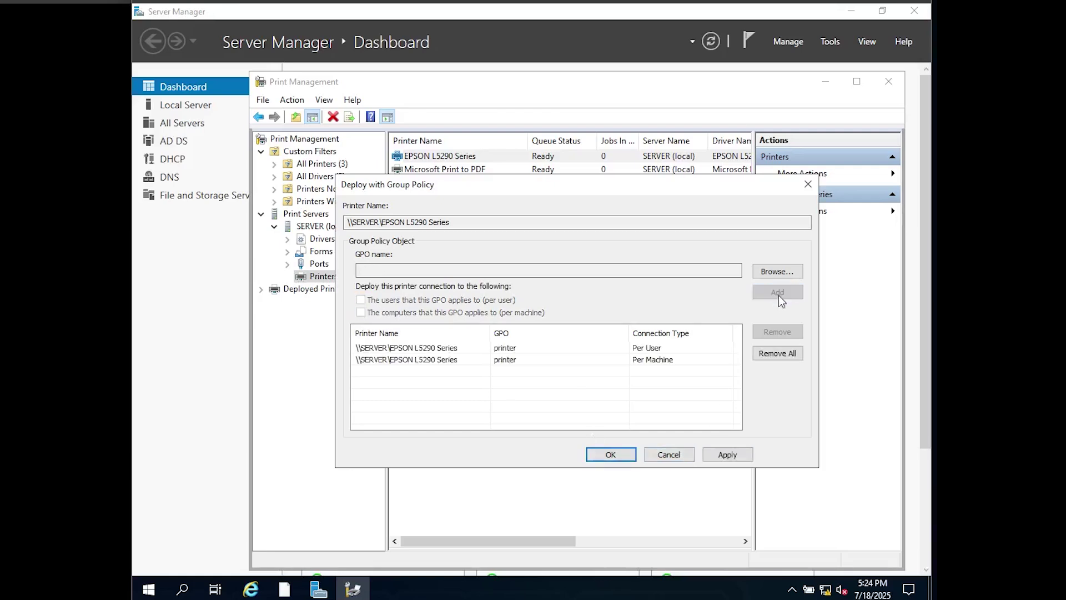
{"action": "left_click", "coordinate": [728, 455]}
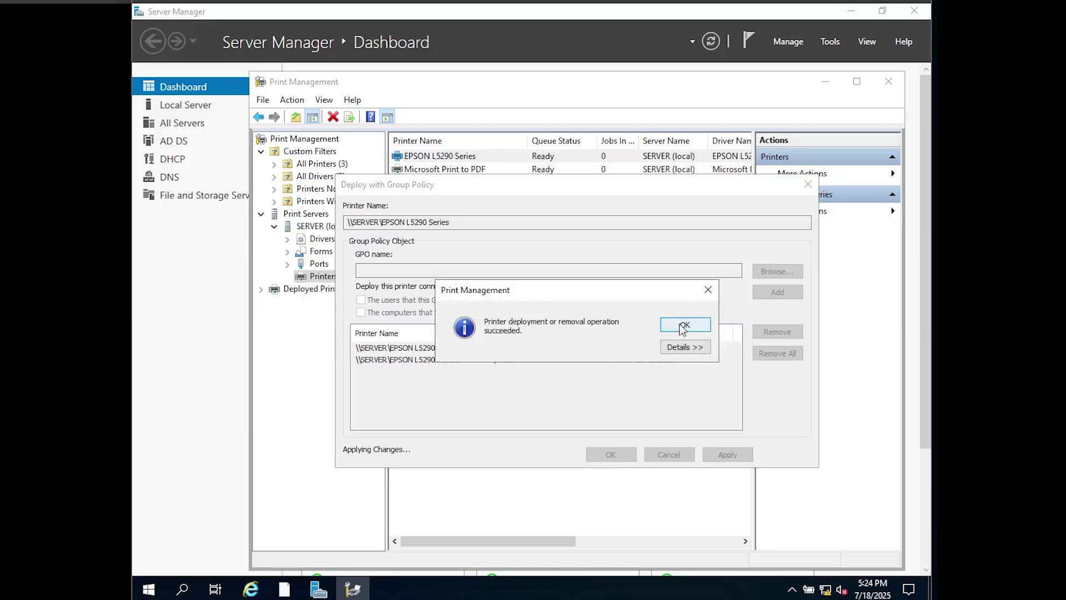
{"action": "left_click", "coordinate": [683, 327]}
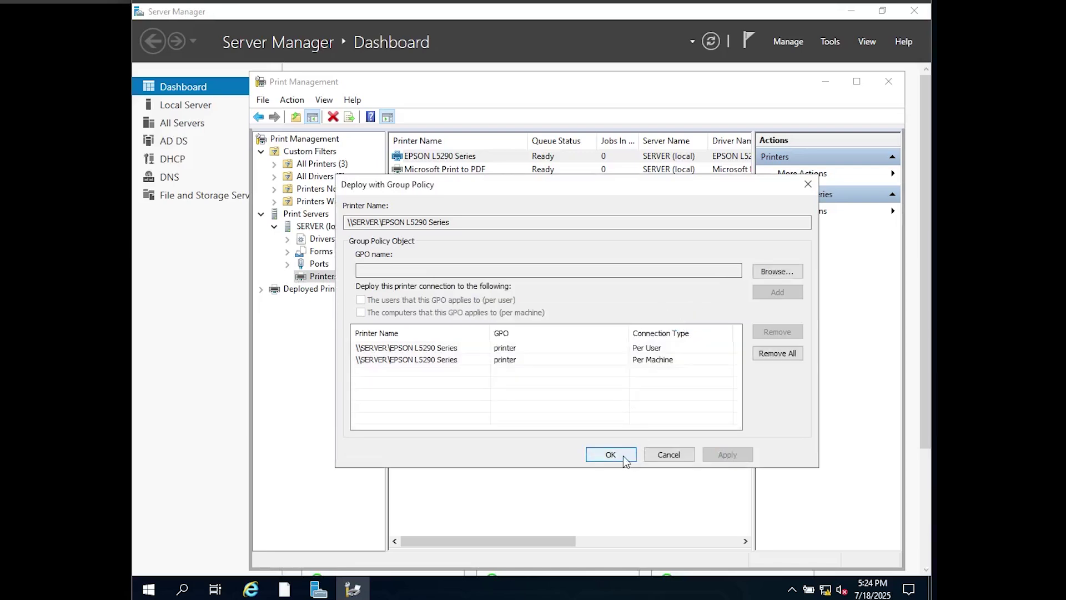
{"action": "left_click", "coordinate": [623, 458]}
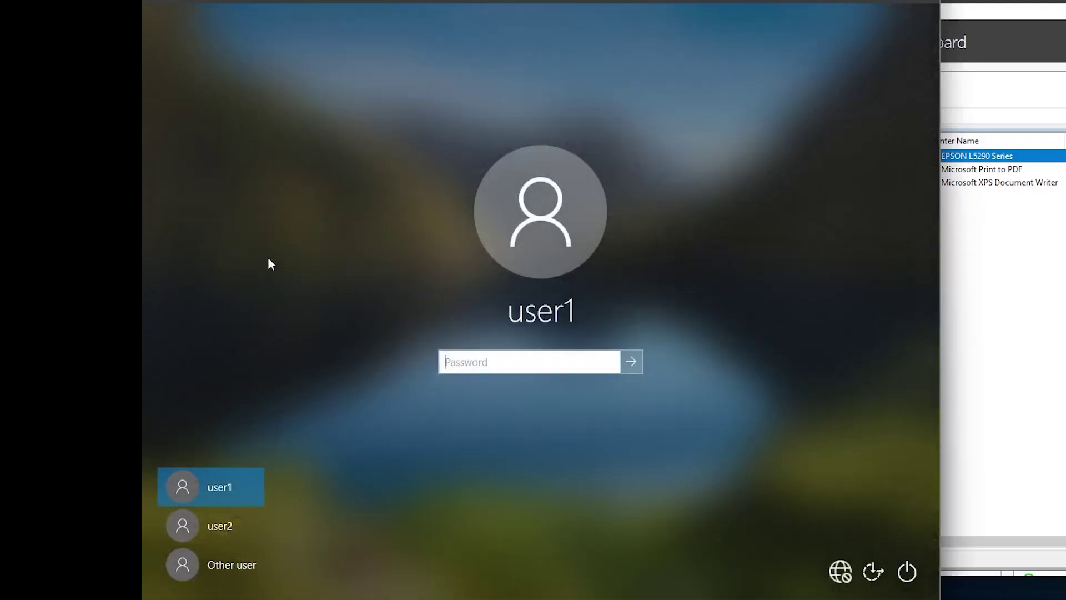
- Sign in to Windows 10 with the account password and open Command Prompt via a 'cmd' search
{"action": "left_click", "coordinate": [460, 362]}
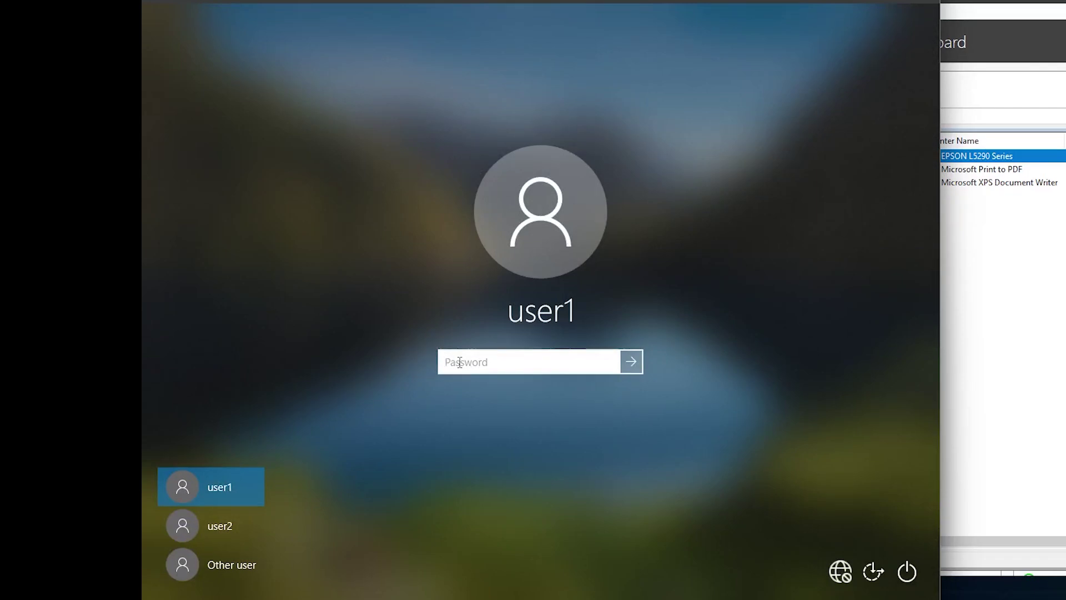
{"action": "type", "text": "passw"}
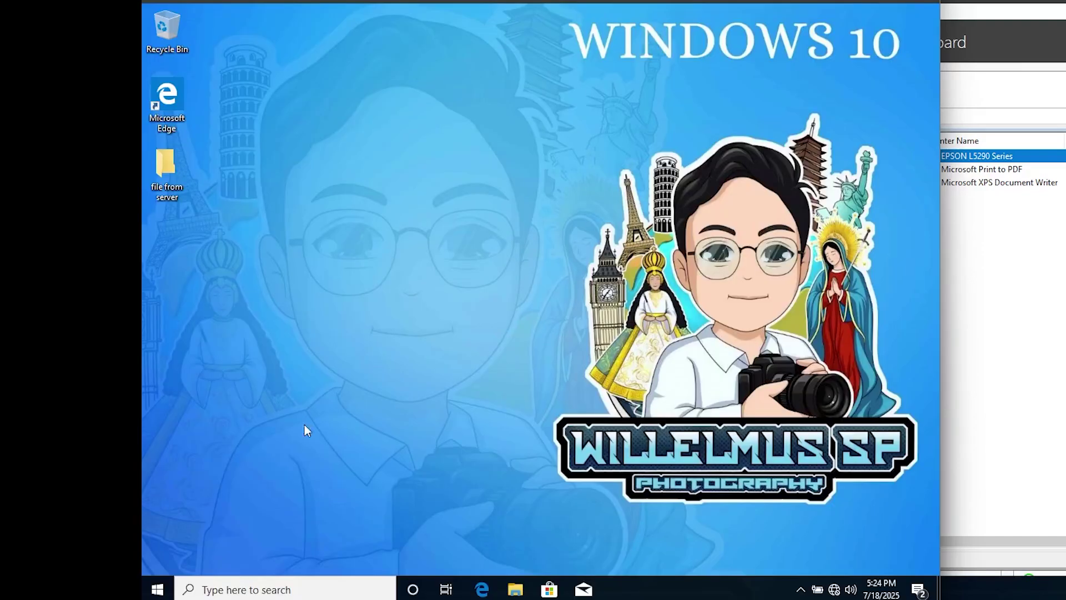
{"action": "left_click", "coordinate": [267, 592]}
{"action": "type", "text": "cmd"}
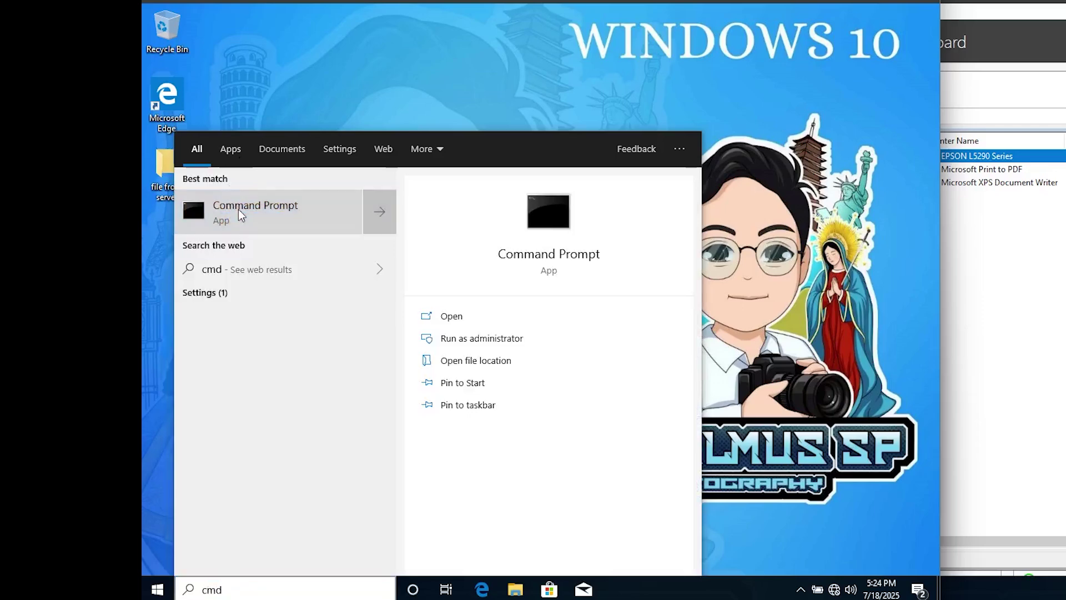
{"action": "left_click", "coordinate": [238, 209]}
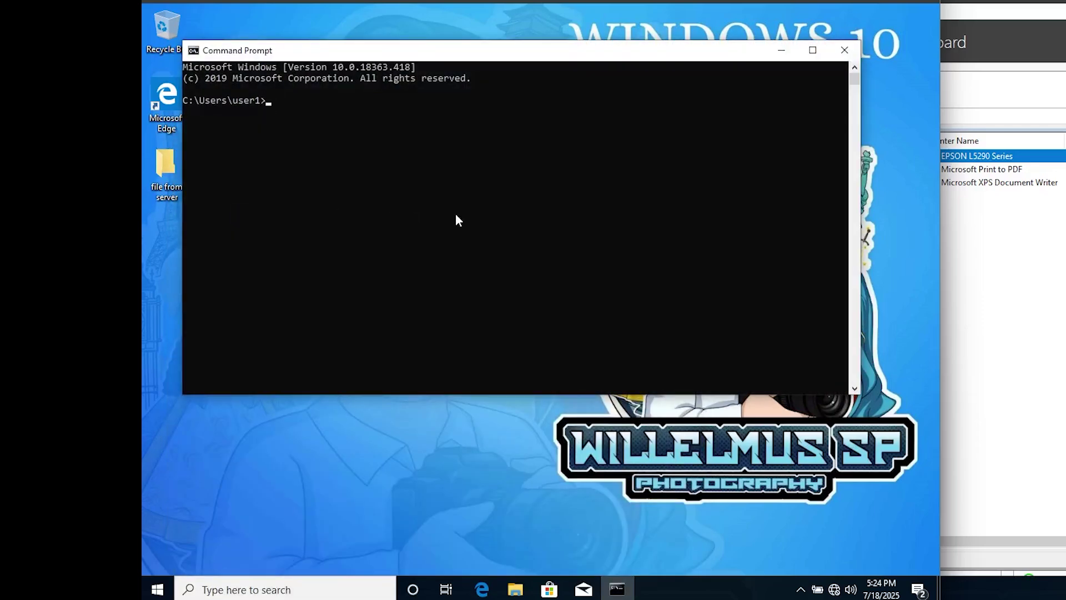
- Run gpupdate /force and answer Y to the log-off prompt
{"action": "type", "text": "gpupdate /force"}
{"action": "key", "text": "Return"}
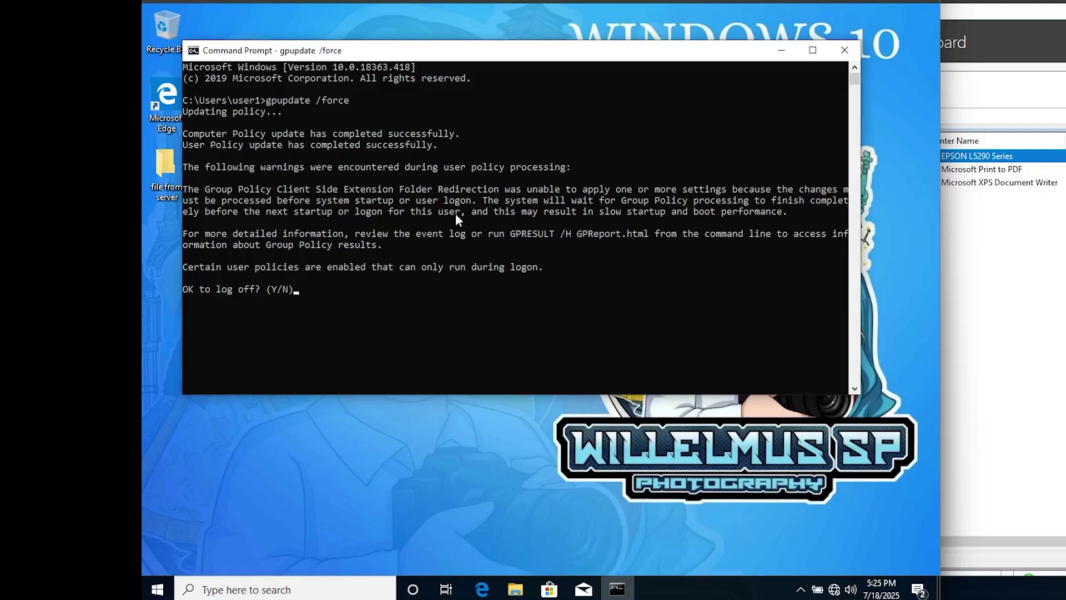
{"action": "type", "text": "y"}
{"action": "key", "text": "Return"}
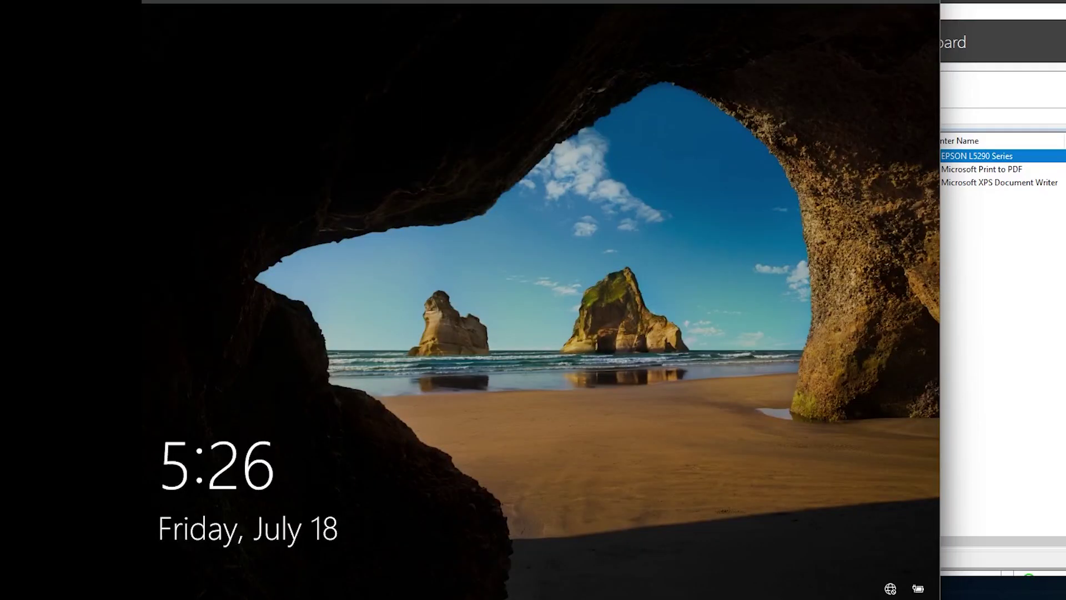
- Sign back in to Windows 10 with the account password
{"action": "left_click", "coordinate": [370, 242]}
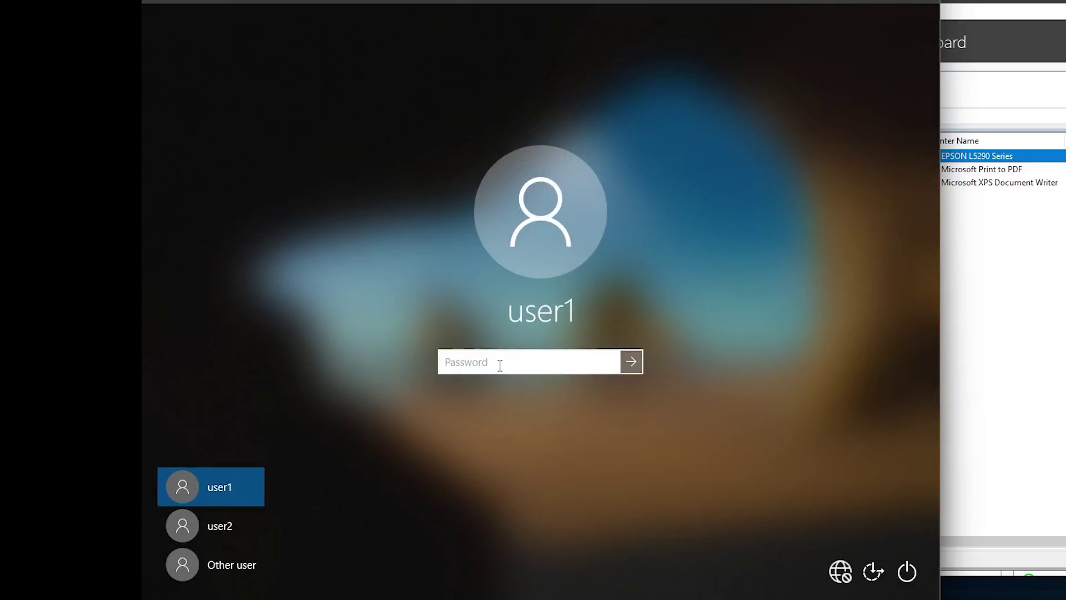
{"action": "type", "text": "1234567890"}
{"action": "left_click", "coordinate": [609, 362]}
{"action": "left_click", "coordinate": [628, 359]}
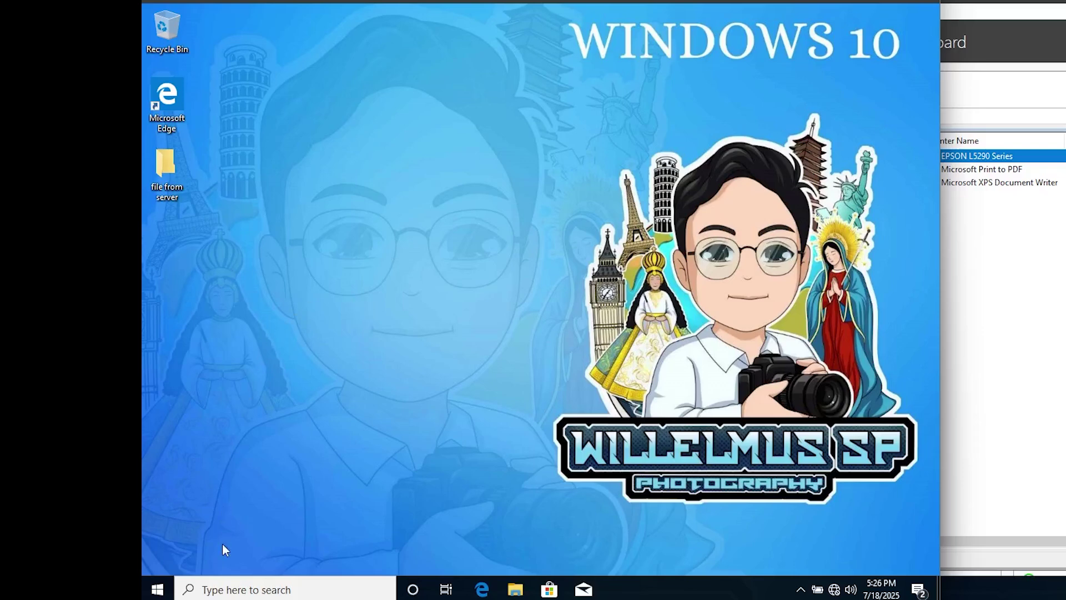
- Confirm EPSON L5290 Series on SERVER appears in Printers & scanners, then close Settings
{"action": "left_click", "coordinate": [219, 590]}
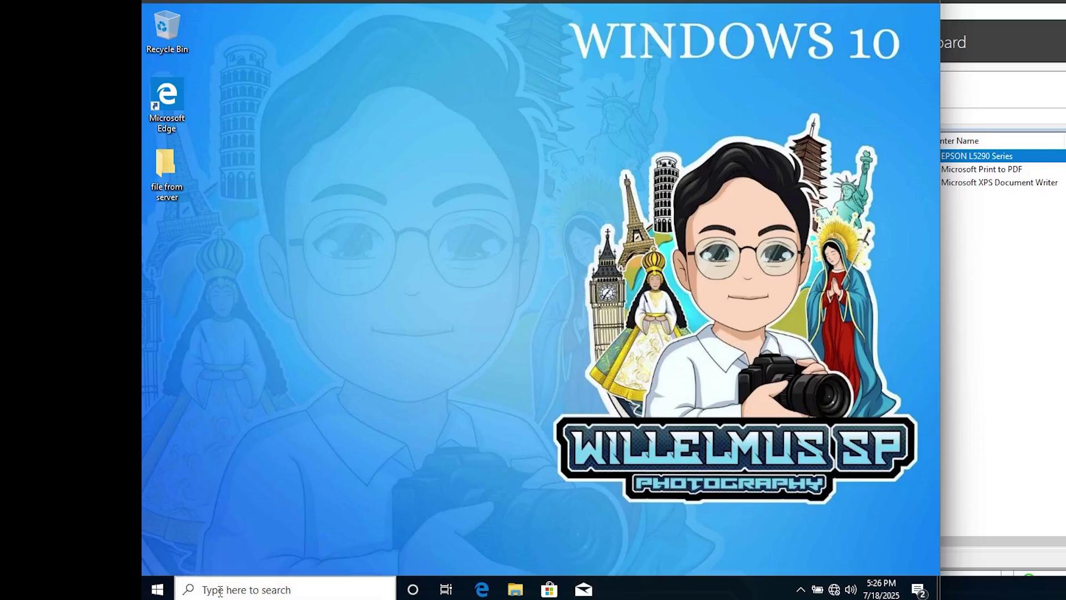
{"action": "type", "text": "printer"}
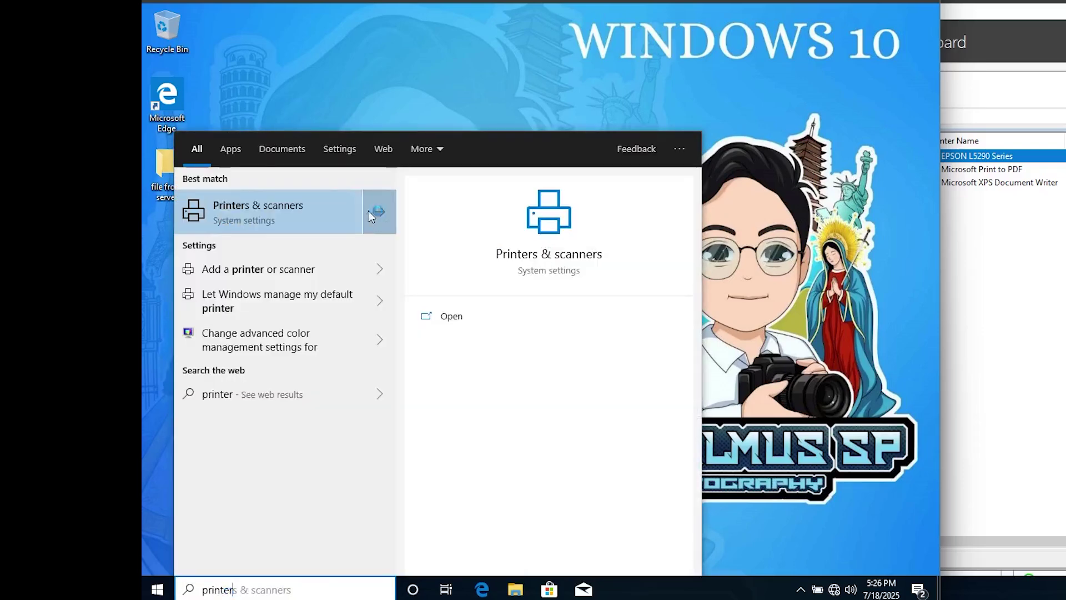
{"action": "left_click", "coordinate": [243, 212]}
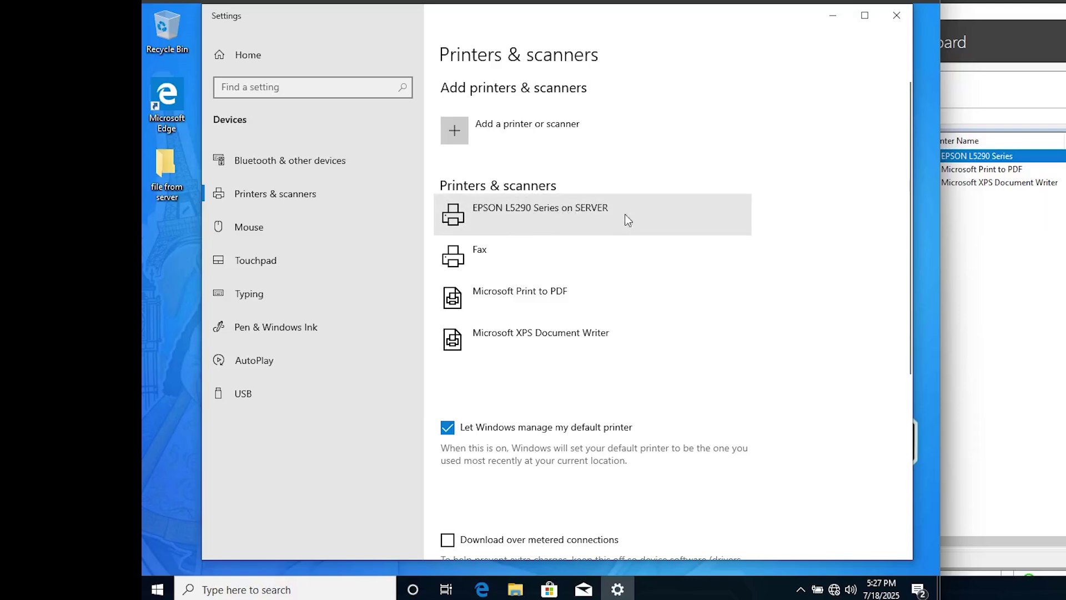
{"action": "left_click", "coordinate": [897, 15]}
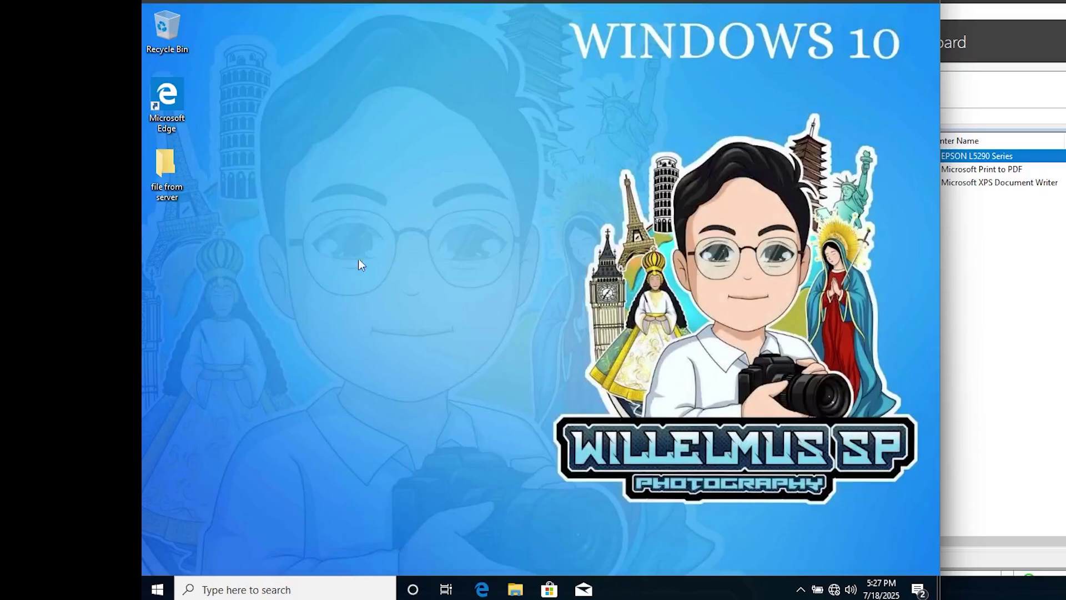
- Create a New Text Document on the desktop, keeping the default name
{"action": "right_click", "coordinate": [299, 228]}
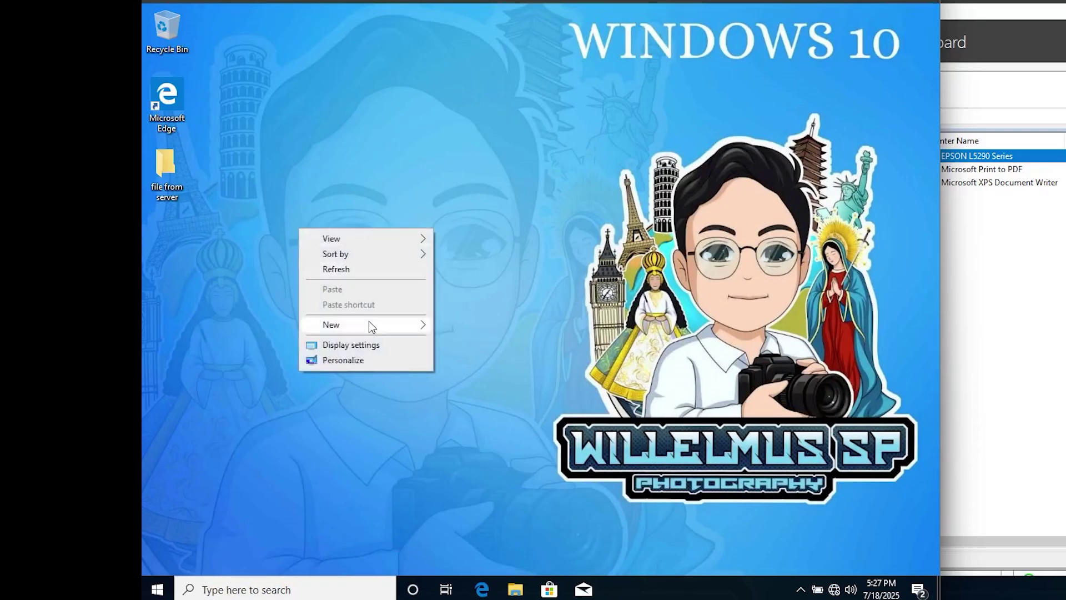
{"action": "mouse_move", "coordinate": [369, 321]}
{"action": "left_click", "coordinate": [484, 392]}
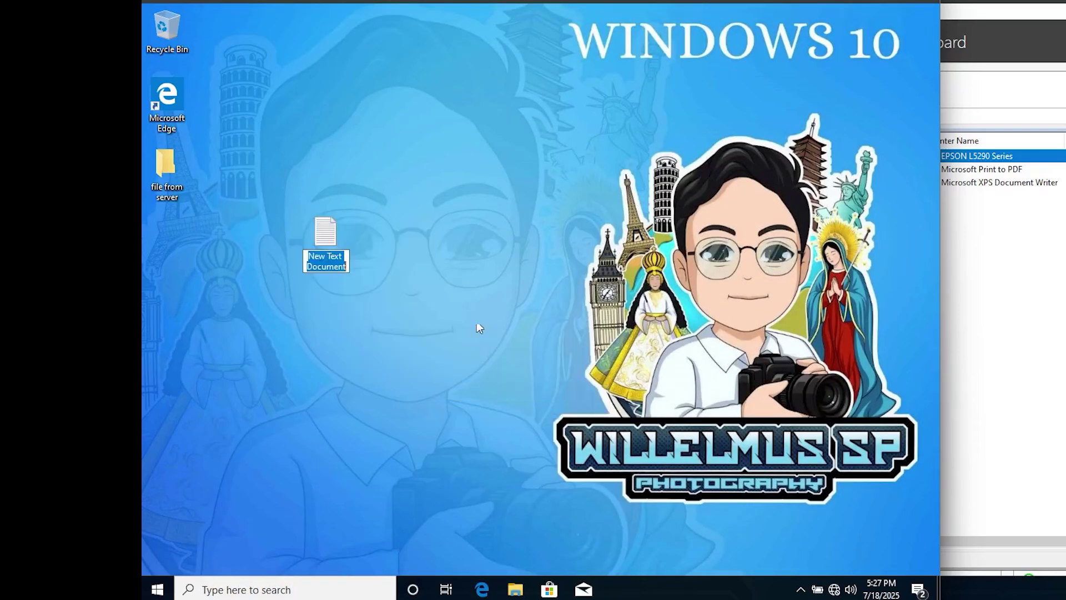
{"action": "key", "text": "Return"}
- Open the new document in Notepad and type 'Print form windows to'
{"action": "double_click", "coordinate": [328, 239]}
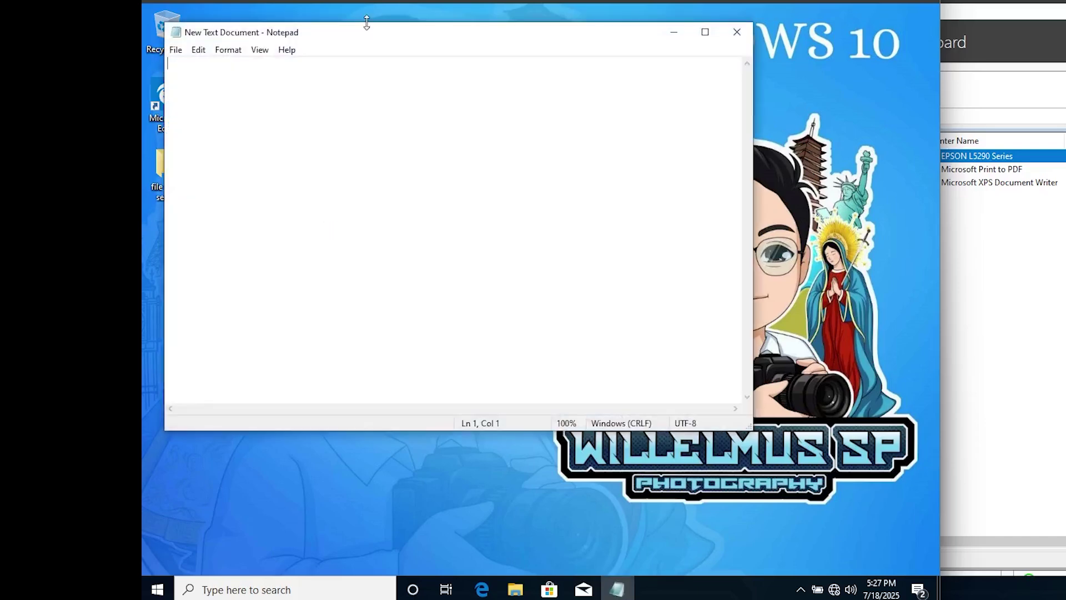
{"action": "left_click_drag", "start_coordinate": [368, 35], "coordinate": [439, 32]}
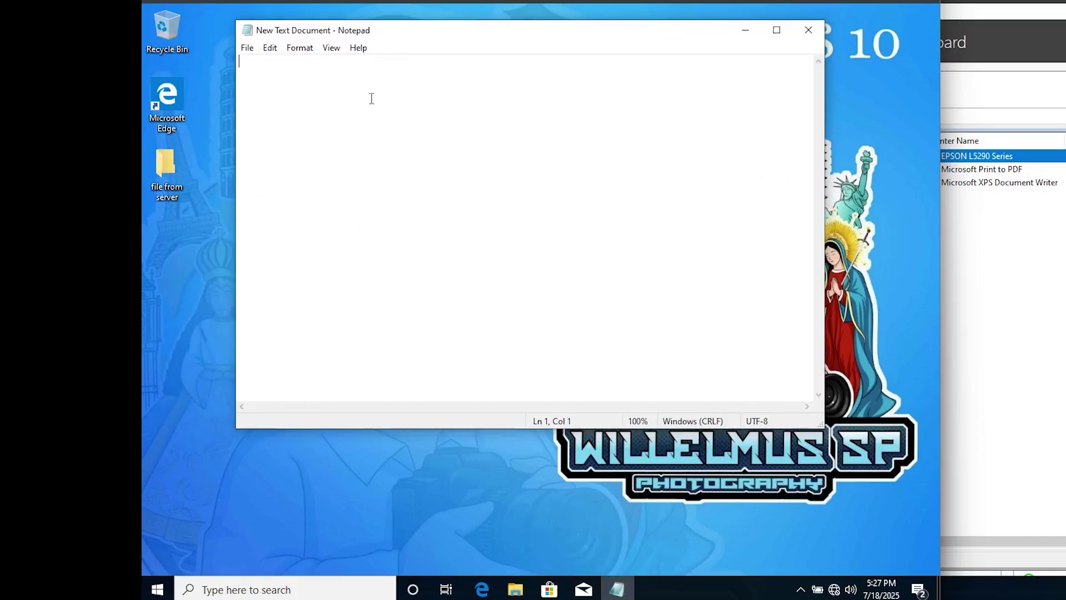
{"action": "type", "text": "Print f"}
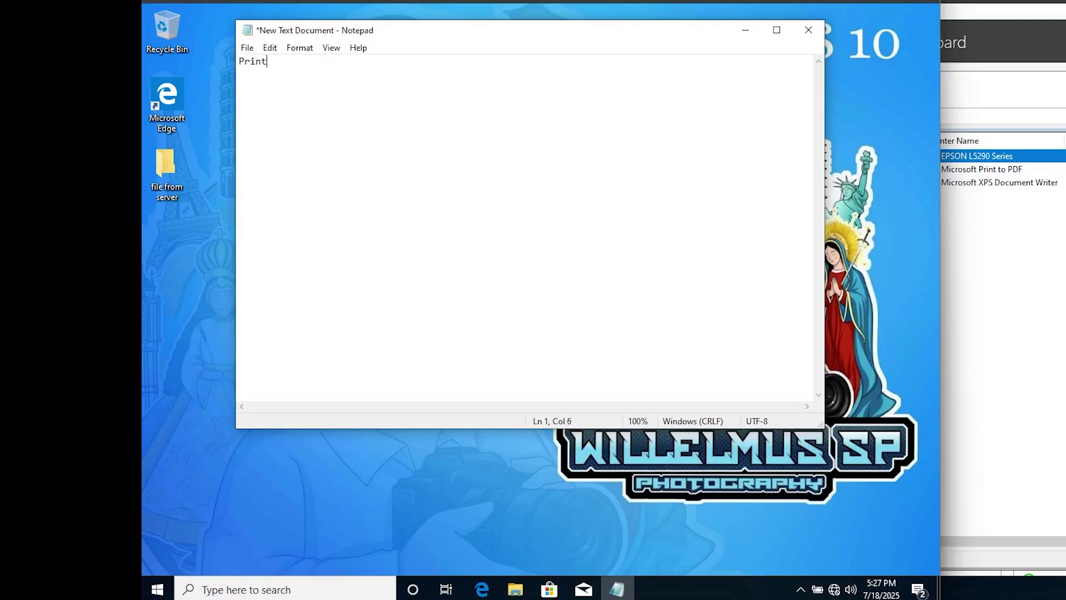
{"action": "type", "text": "orm"}
{"action": "type", "text": " win"}
{"action": "type", "text": "dows to"}
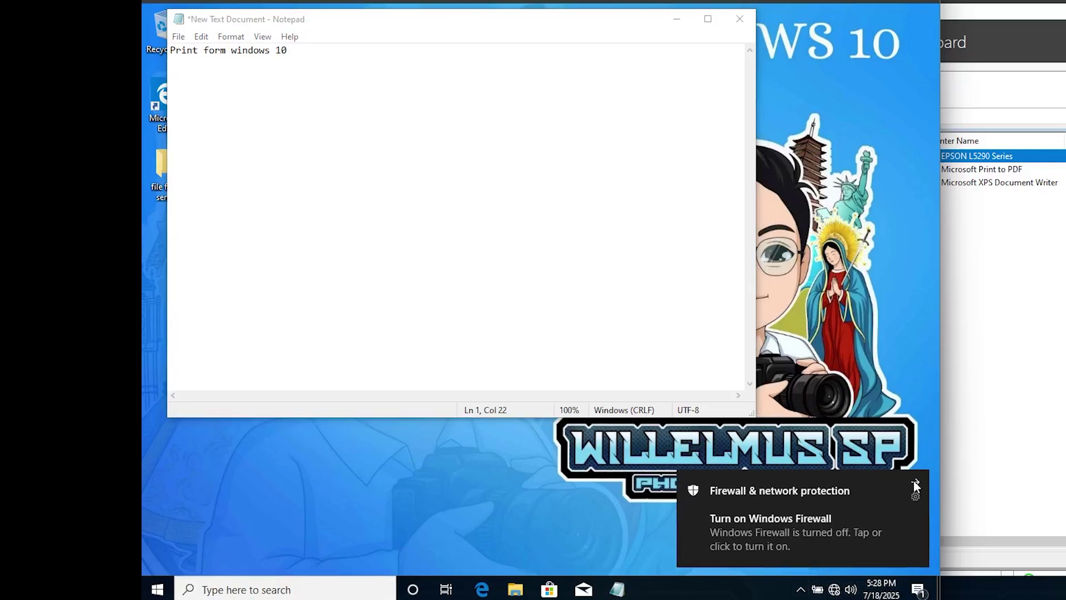
- Open the EPSON L5290 Series on SERVER print queue from Devices and Printers
{"action": "left_click", "coordinate": [916, 491]}
{"action": "left_click", "coordinate": [801, 589]}
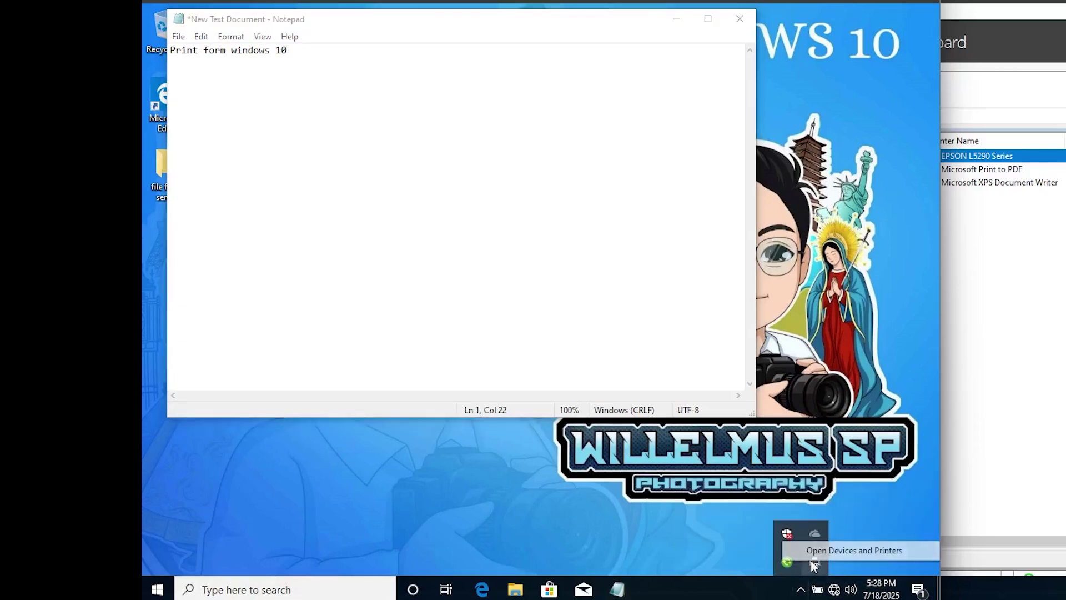
{"action": "left_click", "coordinate": [815, 562]}
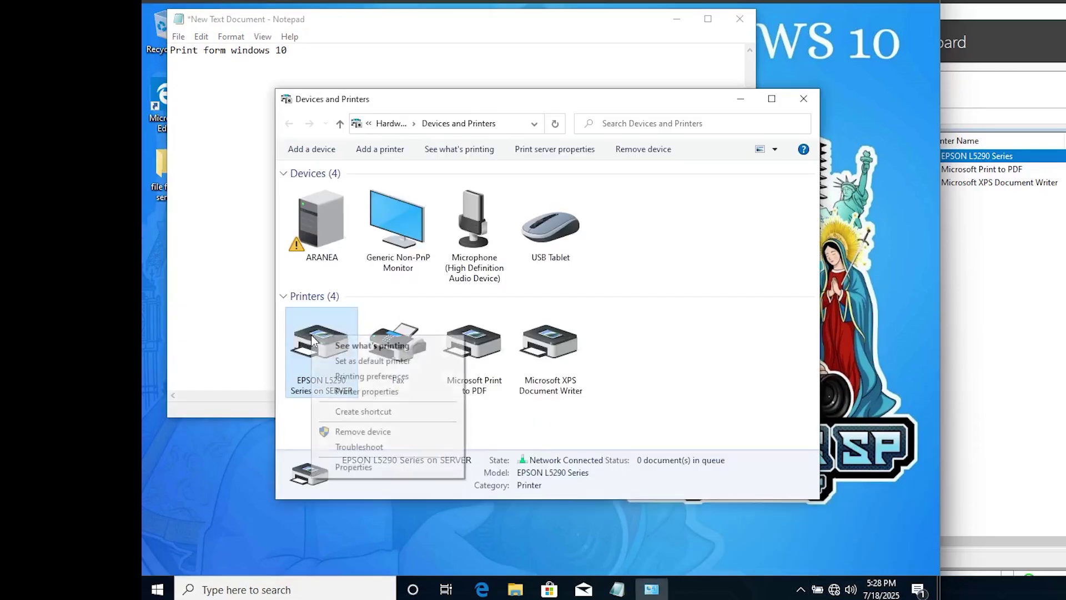
{"action": "right_click", "coordinate": [313, 338]}
{"action": "left_click", "coordinate": [204, 441]}
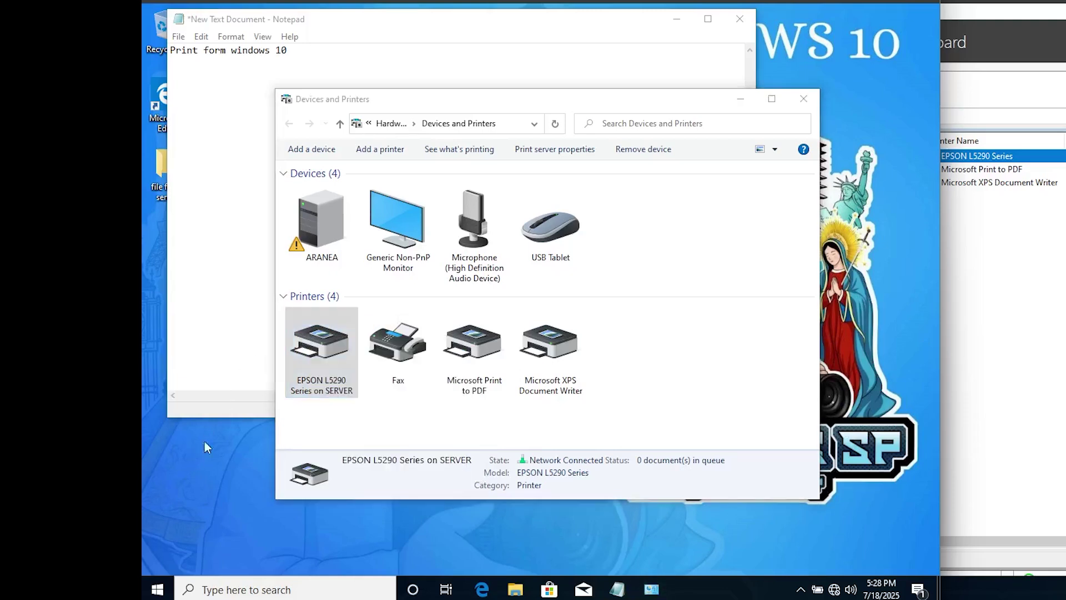
{"action": "right_click", "coordinate": [318, 345]}
{"action": "left_click", "coordinate": [355, 354]}
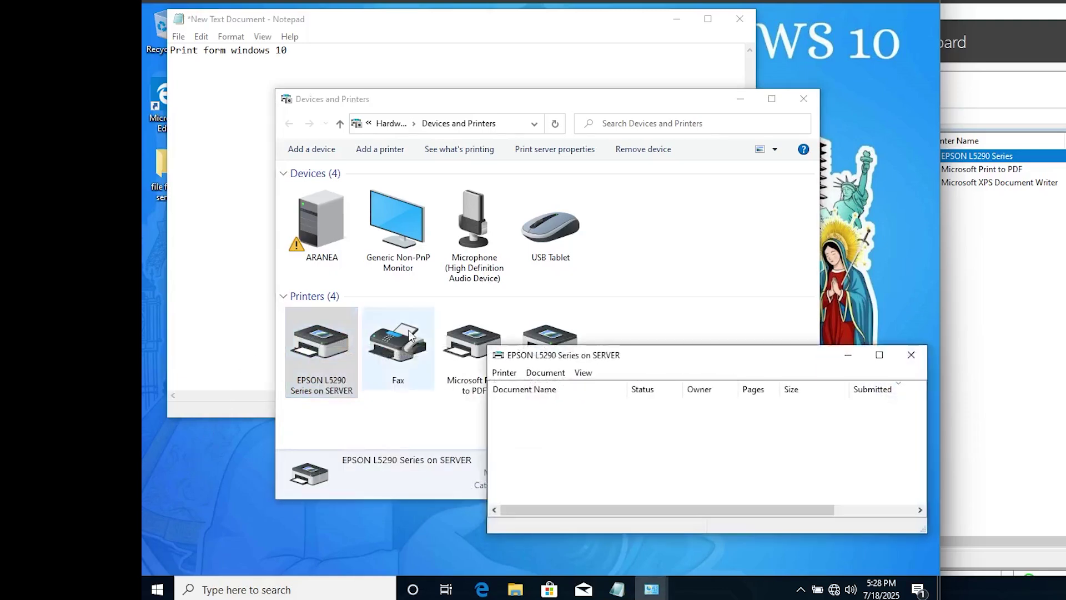
- Close Devices and Printers and print the Notepad note to the EPSON printer
{"action": "left_click", "coordinate": [676, 287]}
{"action": "left_click", "coordinate": [804, 99]}
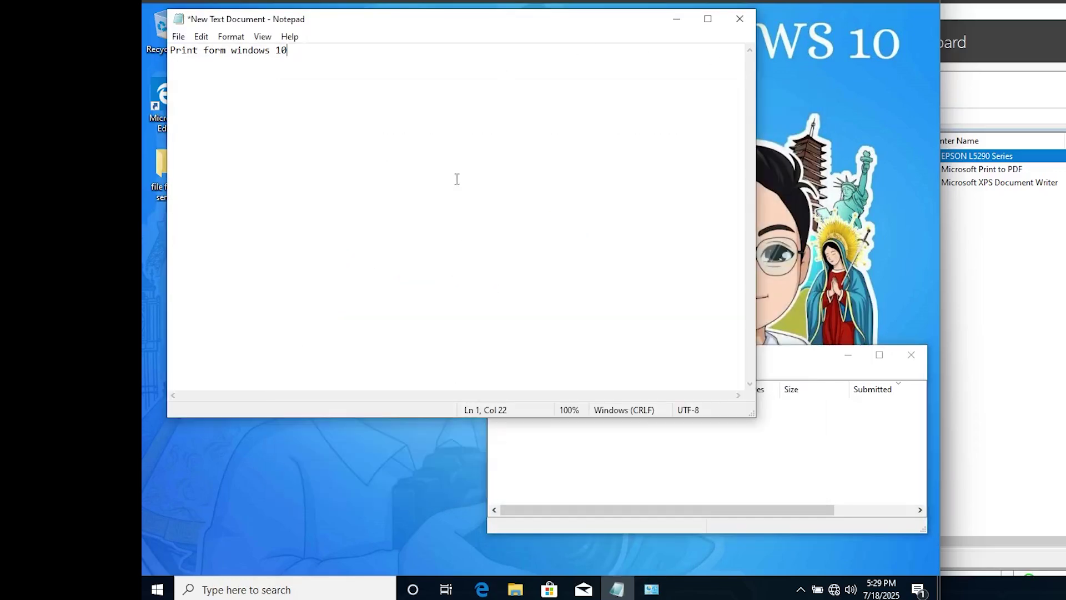
{"action": "left_click", "coordinate": [178, 38]}
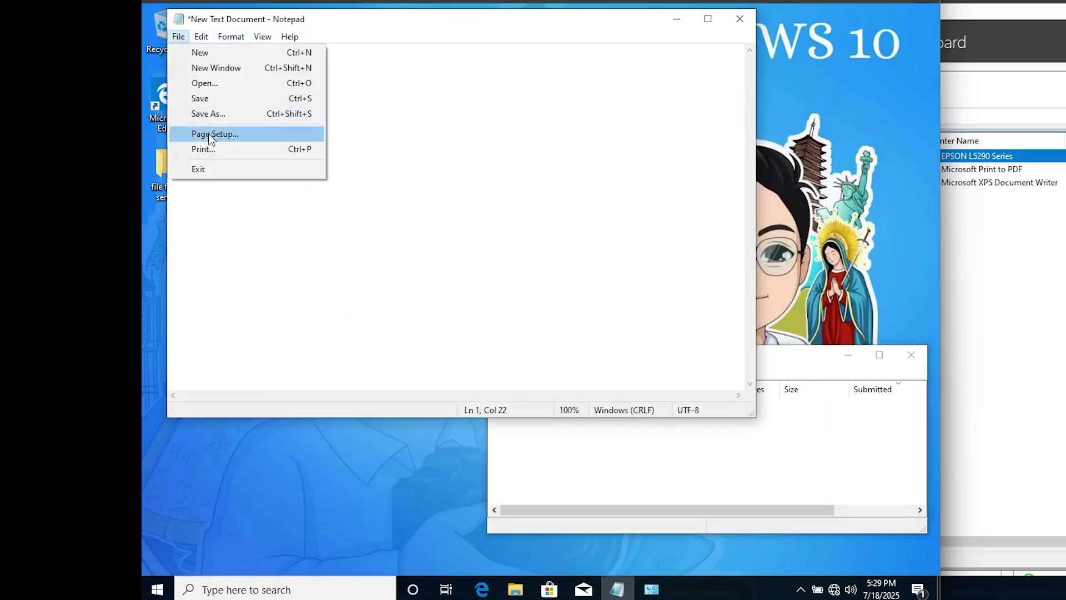
{"action": "left_click", "coordinate": [209, 148]}
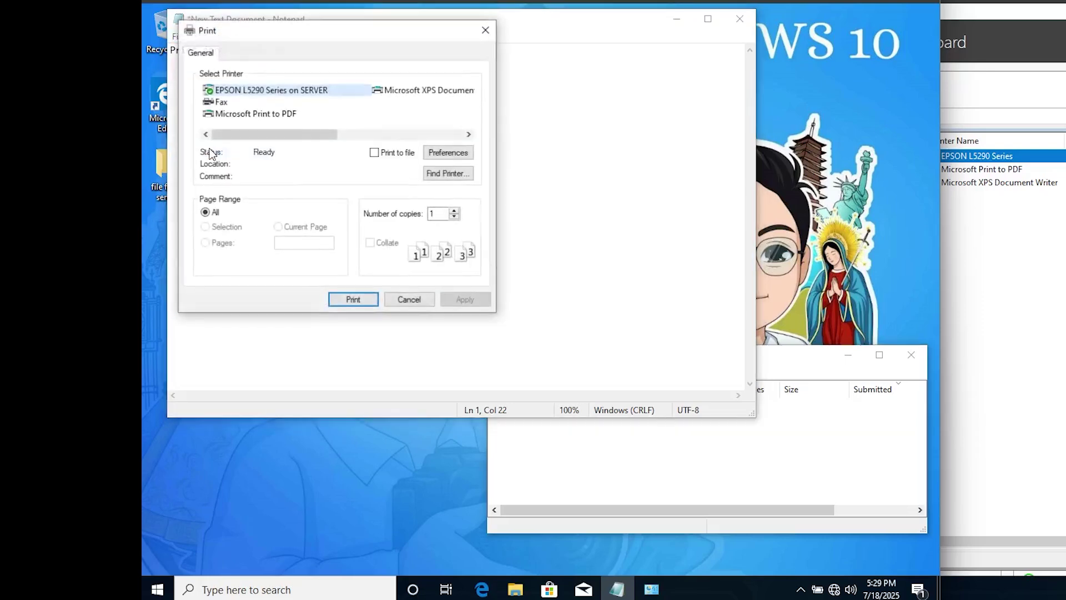
{"action": "left_click", "coordinate": [354, 300]}
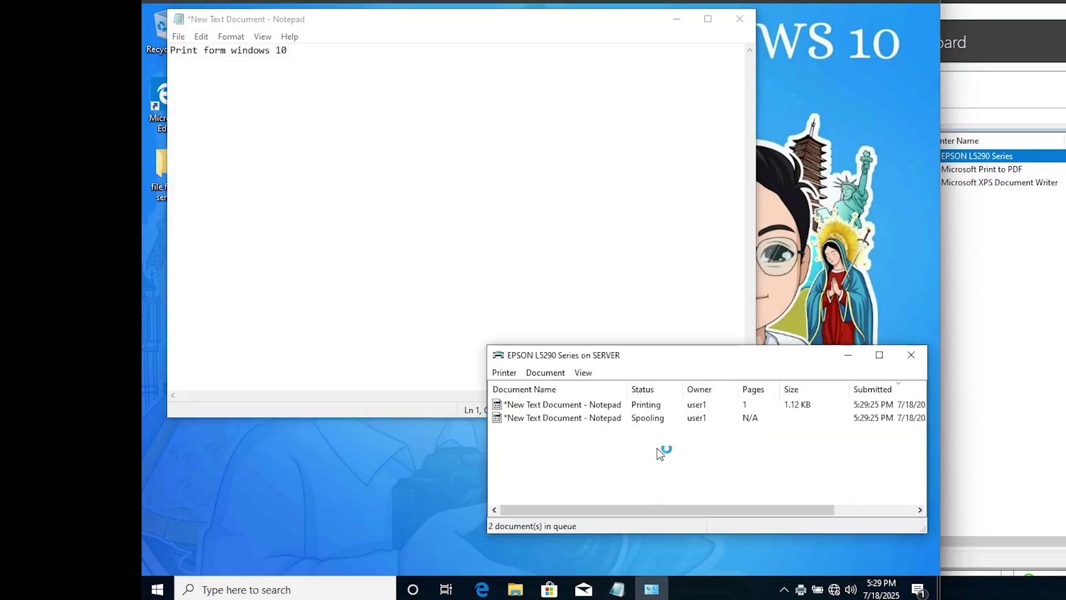